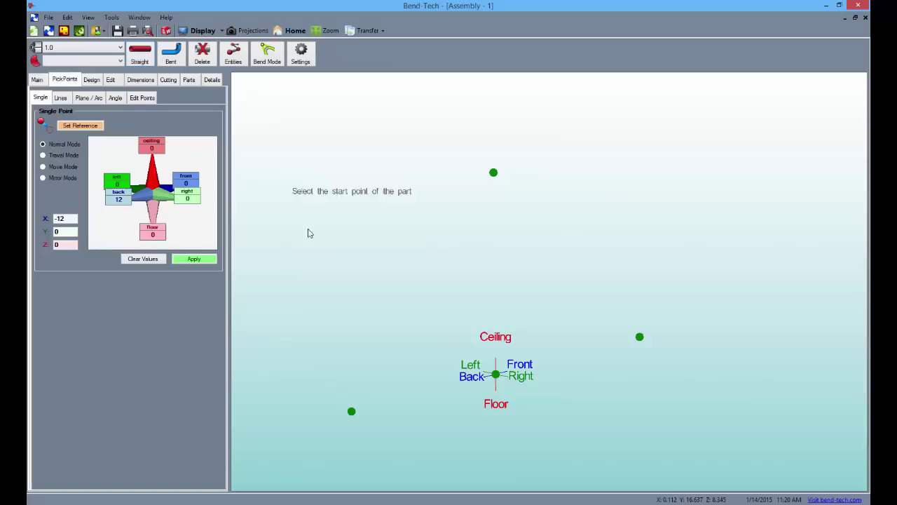
Draw straight tubes from the lower-left point to the right-hand point and vertically to the upper point.
click(351, 411)
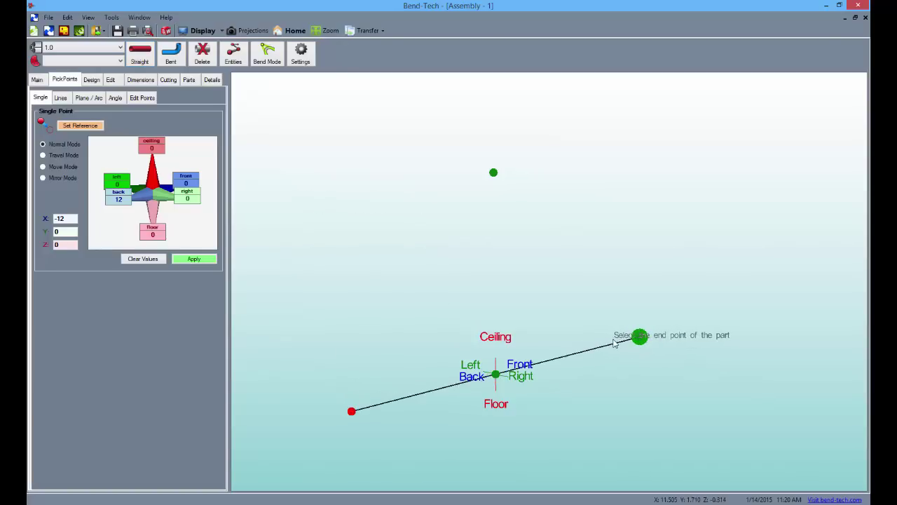
click(640, 336)
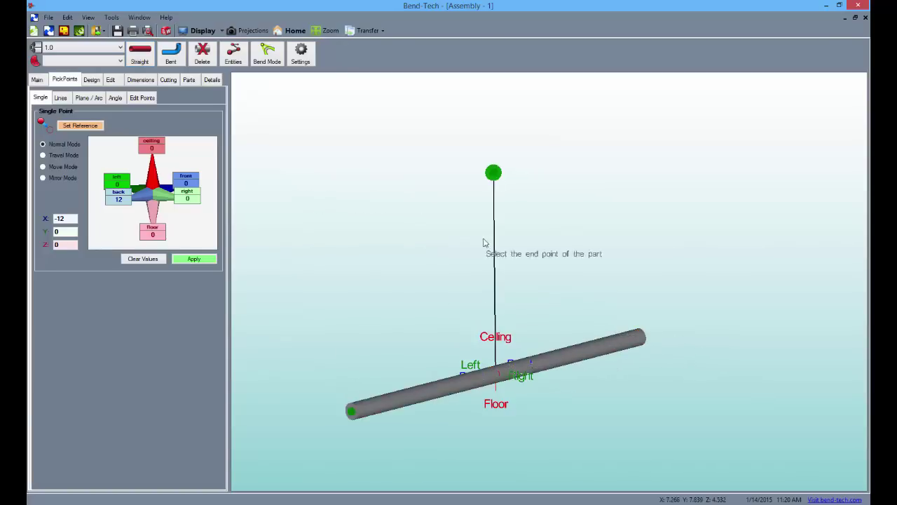
click(493, 172)
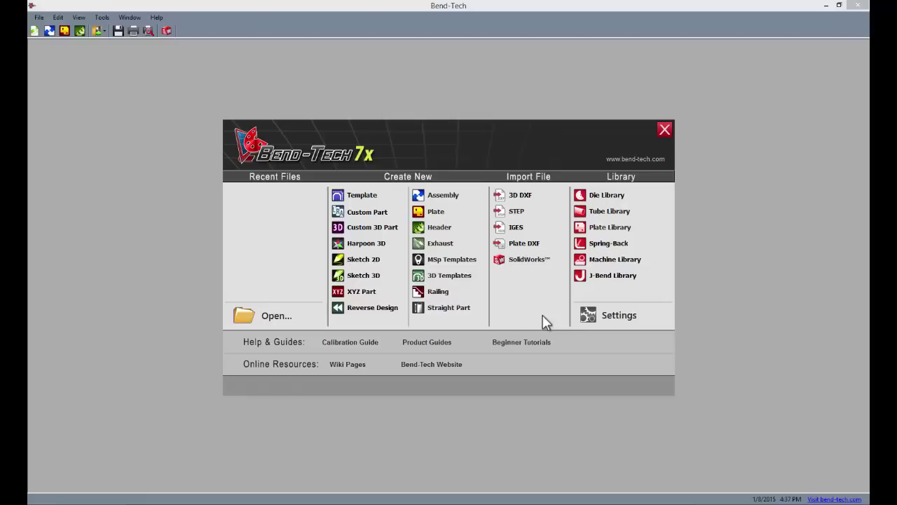
Start a maximized Assembly - 1 with the single pick-point X, Y, Z entry showing.
click(443, 197)
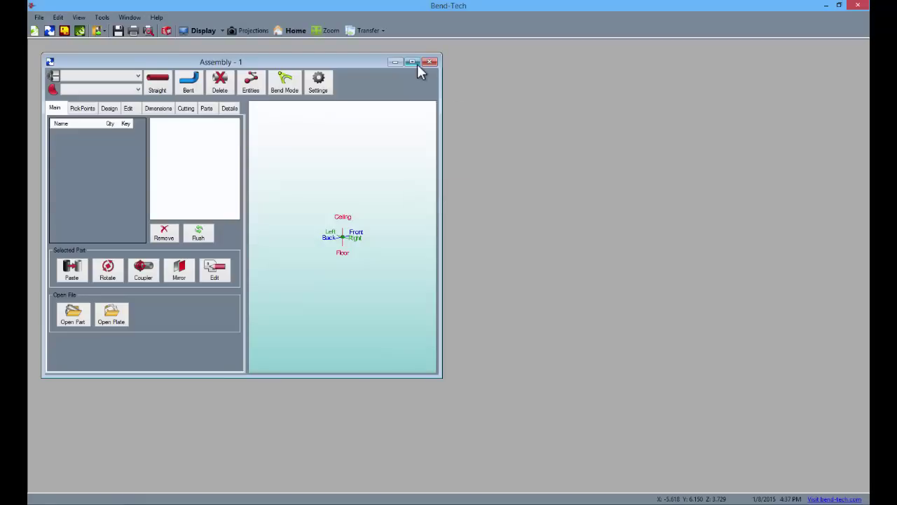
click(413, 63)
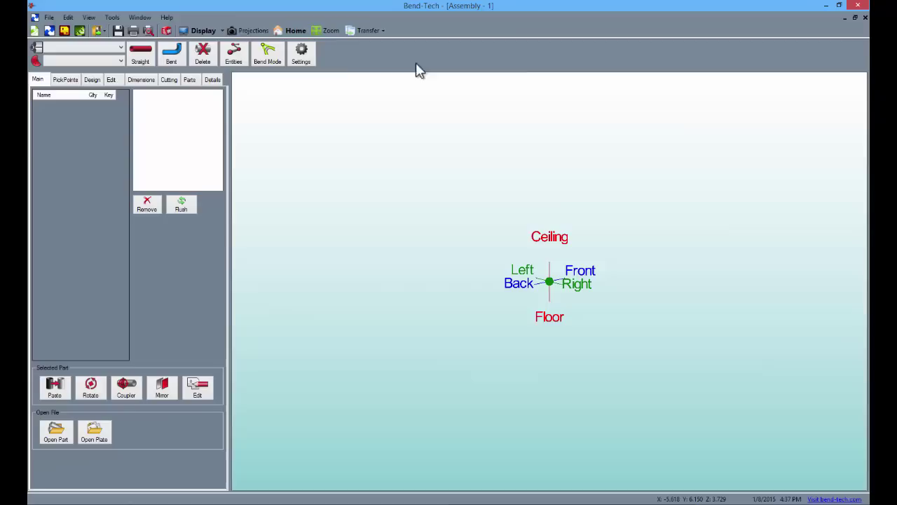
click(76, 81)
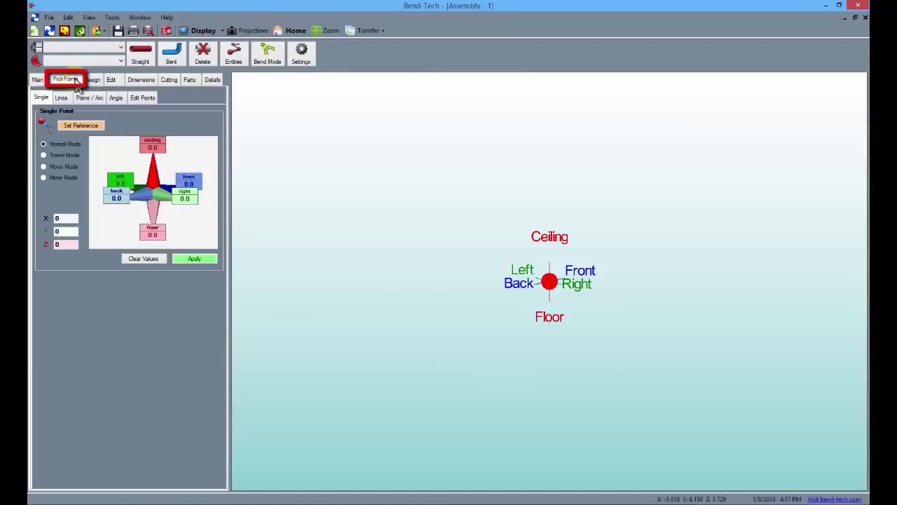
Place a pick point with ceiling offset 36 and left offset 6.
click(156, 146)
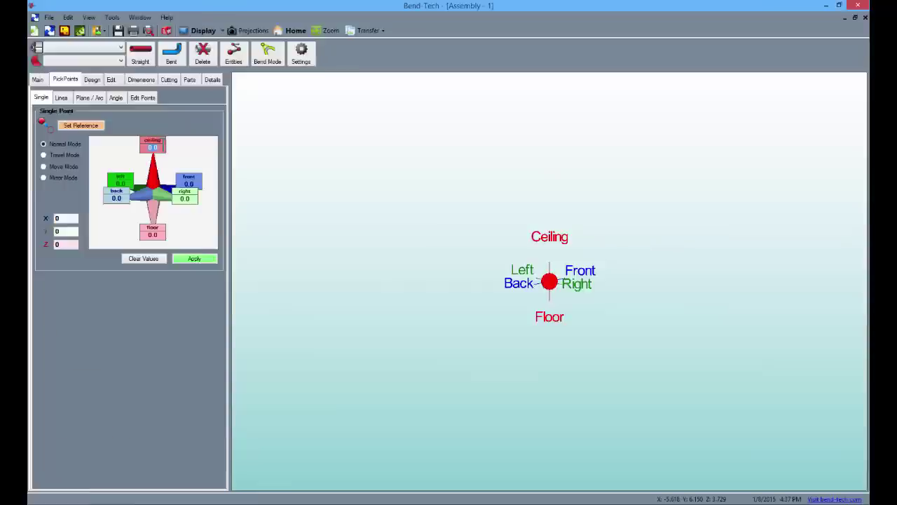
text(36)
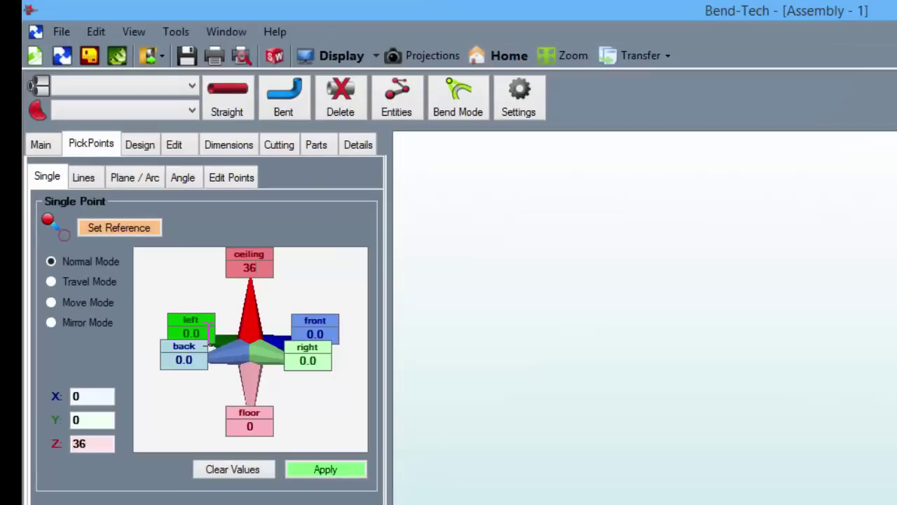
double_click(208, 333)
text(6)
click(327, 470)
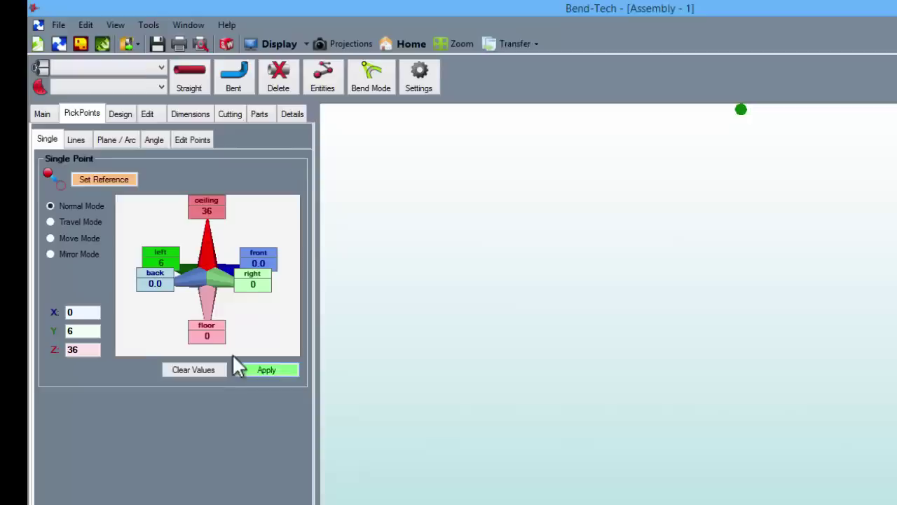
Clear the offset values and enter 36 as the left offset.
click(214, 368)
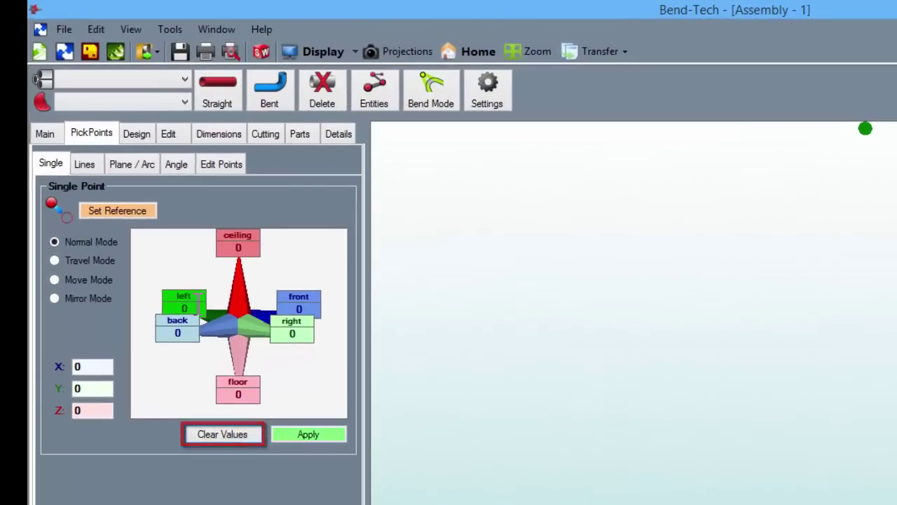
click(184, 308)
text(36)
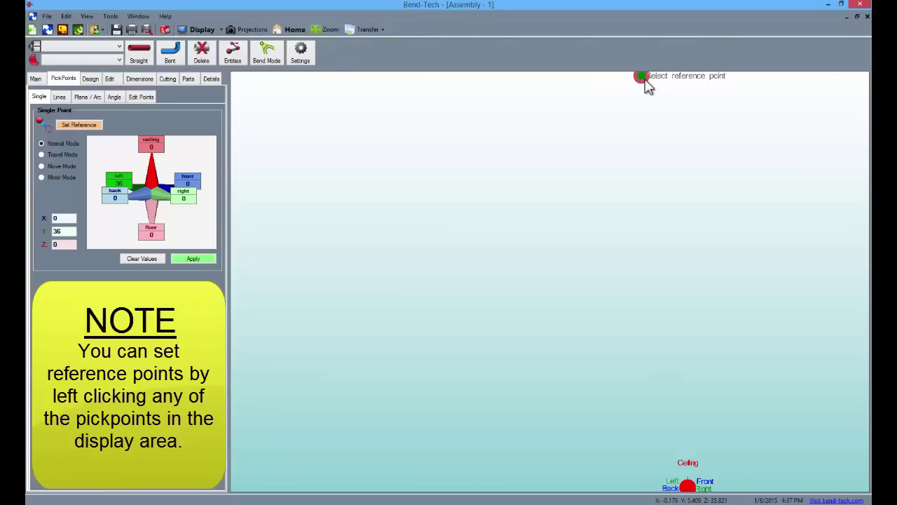
Add pick points 36 left of the top point and 48 left of the origin.
click(642, 77)
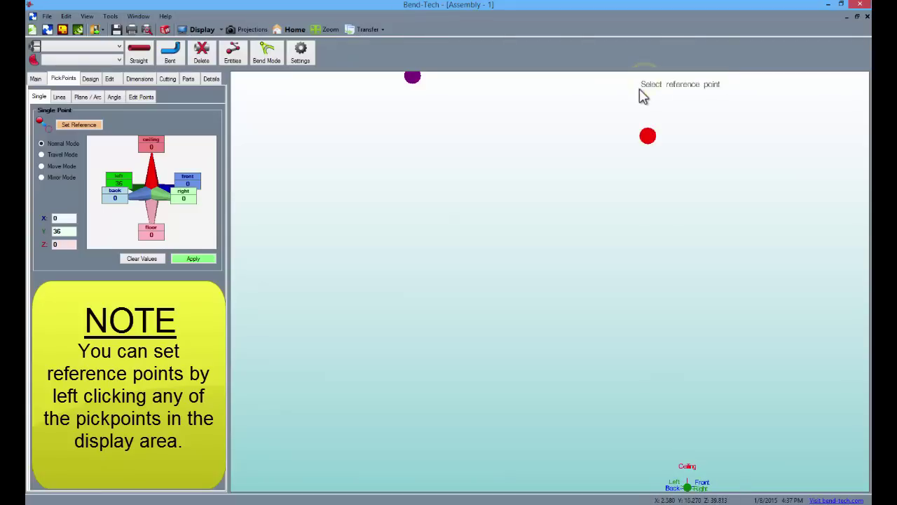
click(210, 259)
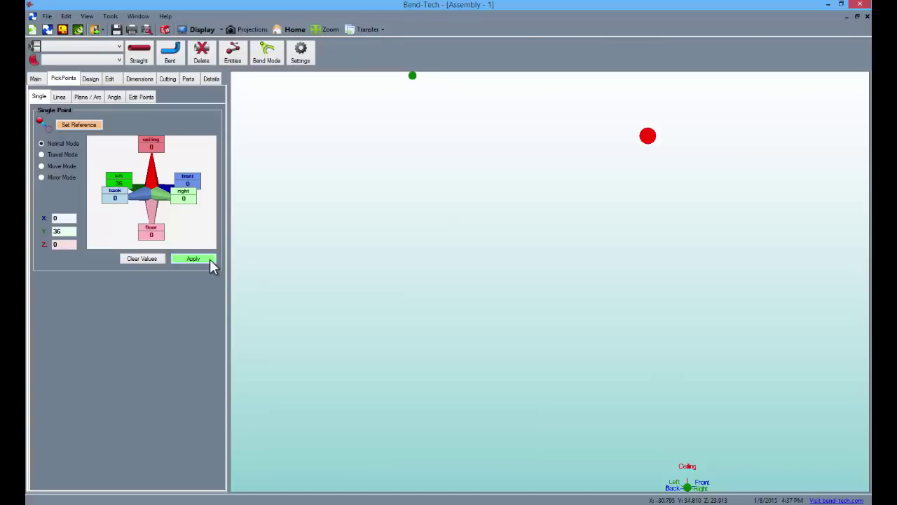
click(142, 259)
click(126, 183)
text(48)
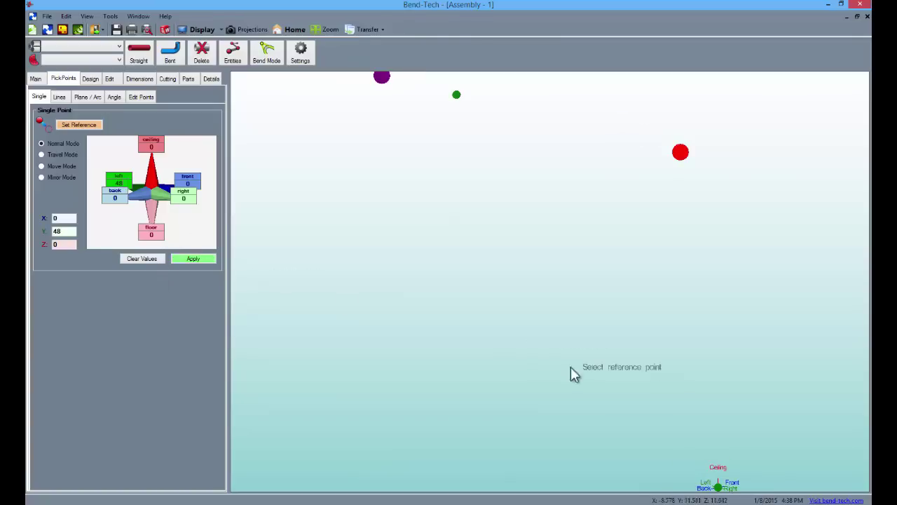
click(714, 485)
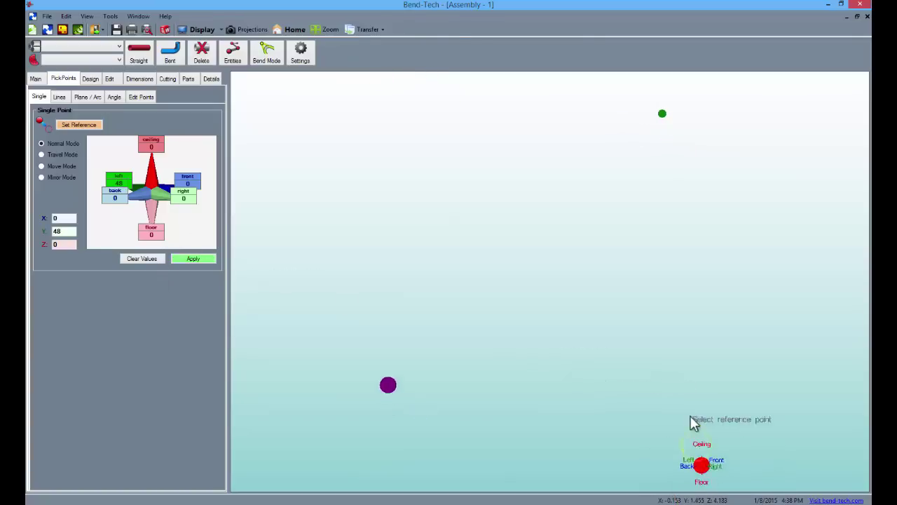
click(187, 258)
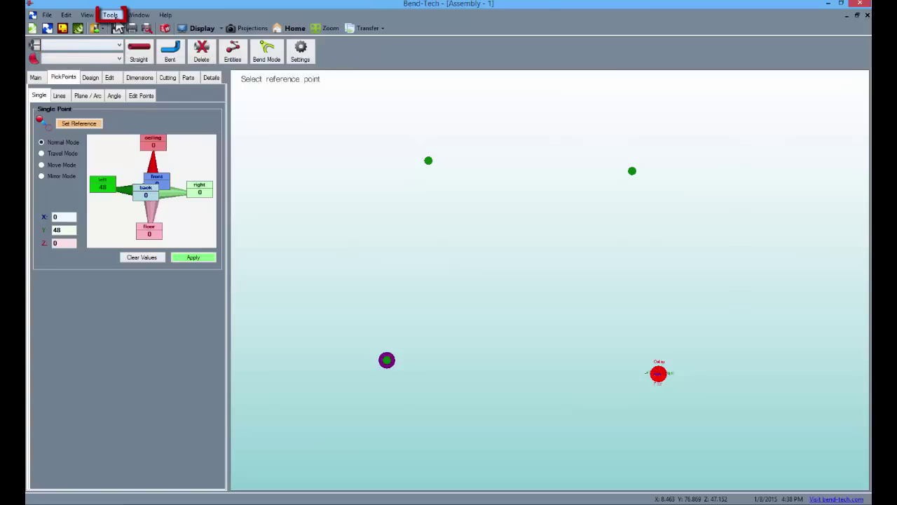
Save die 3.0 with achieved CLR 3.12, calibrated CLR 3.36 and offset 0 in the Die Library.
click(110, 15)
click(135, 60)
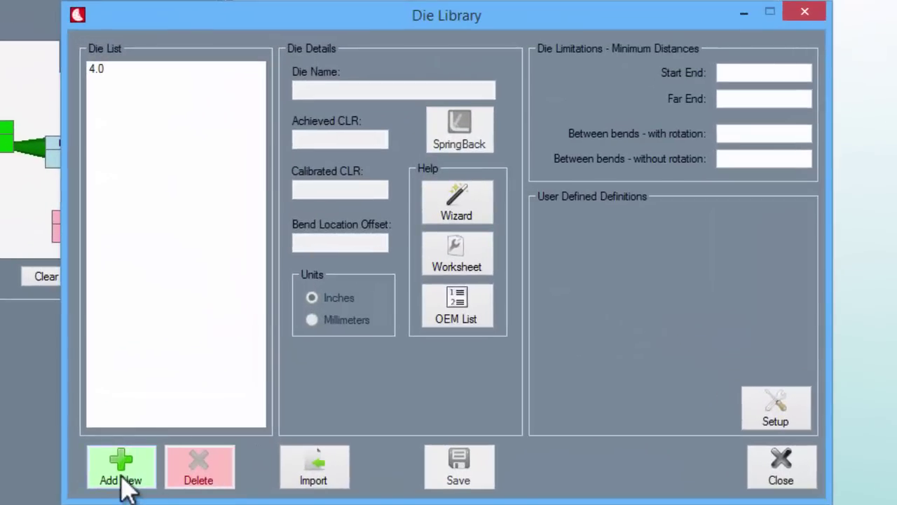
click(121, 469)
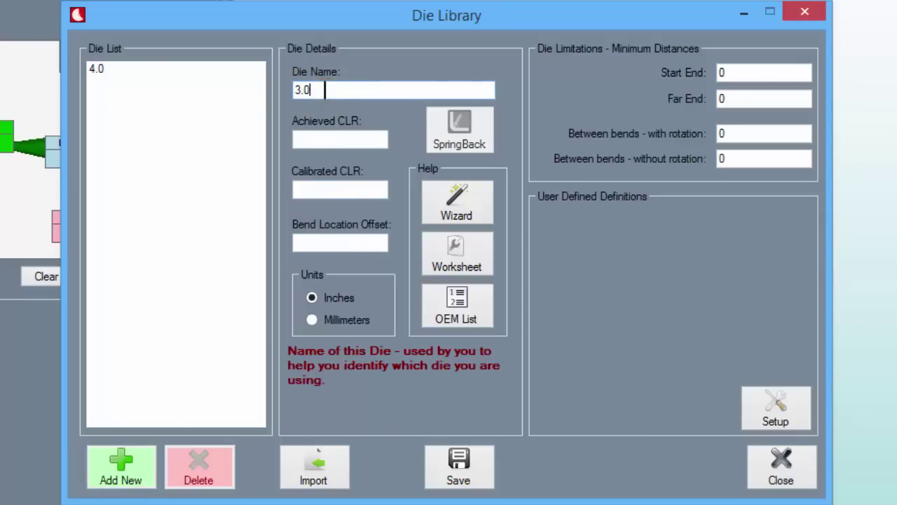
click(330, 139)
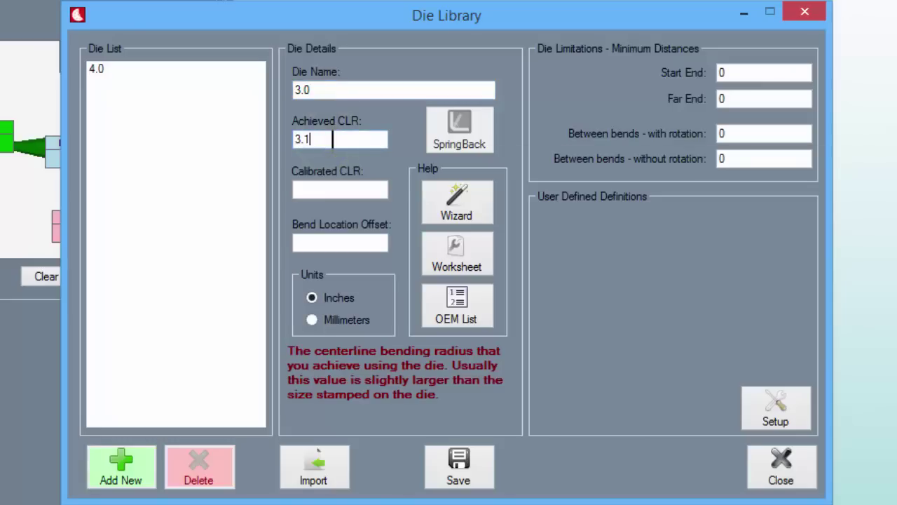
click(359, 189)
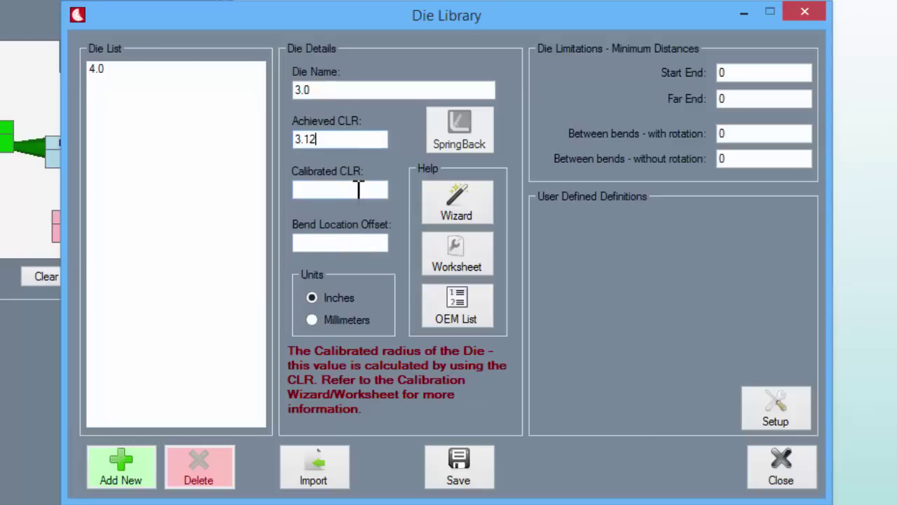
text(3.36)
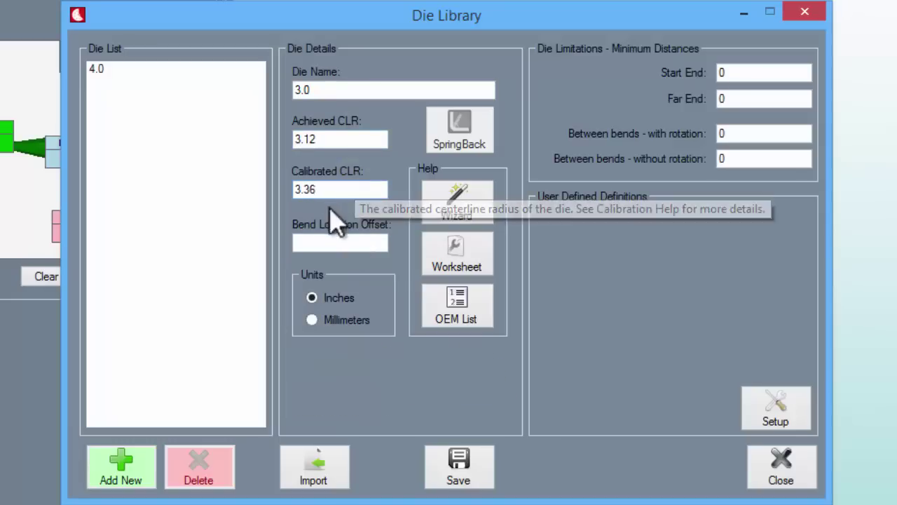
click(351, 242)
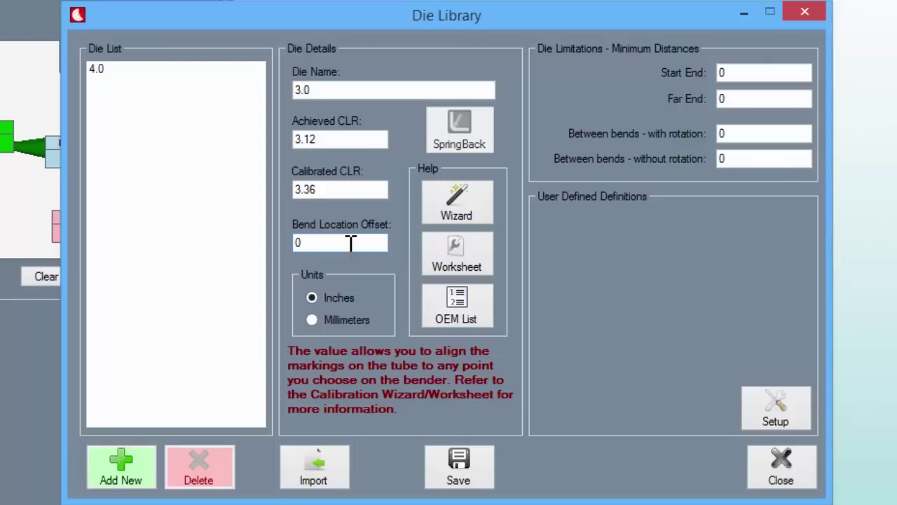
click(464, 484)
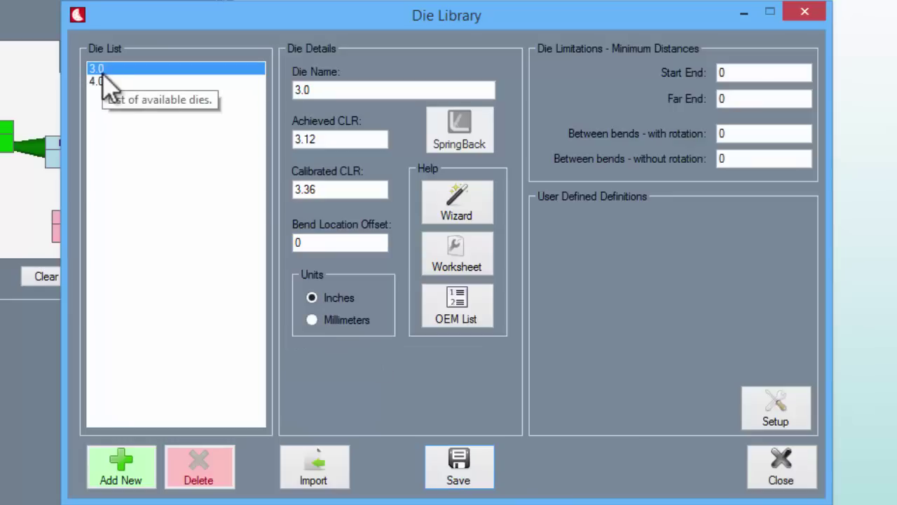
click(807, 476)
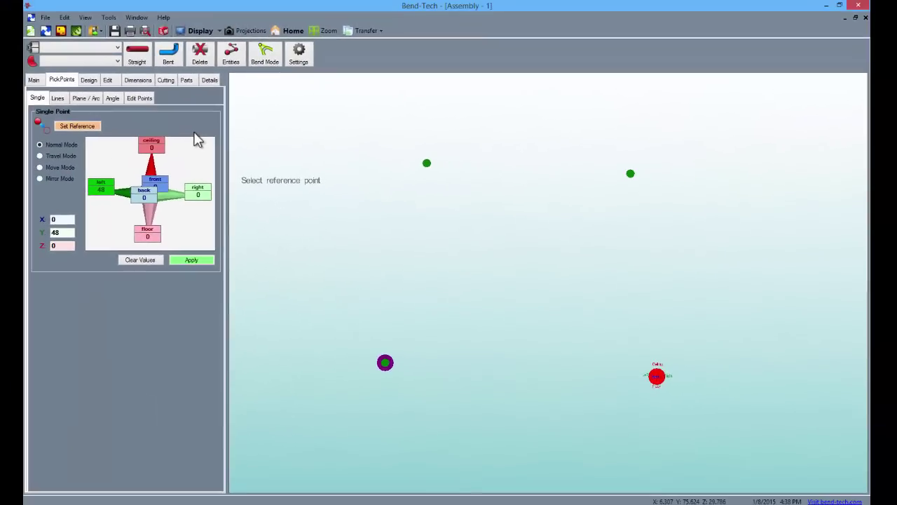
Save round material 1.0 with .095 wall and 1.0 outside diameter in the Tube / Pipe Library.
click(117, 49)
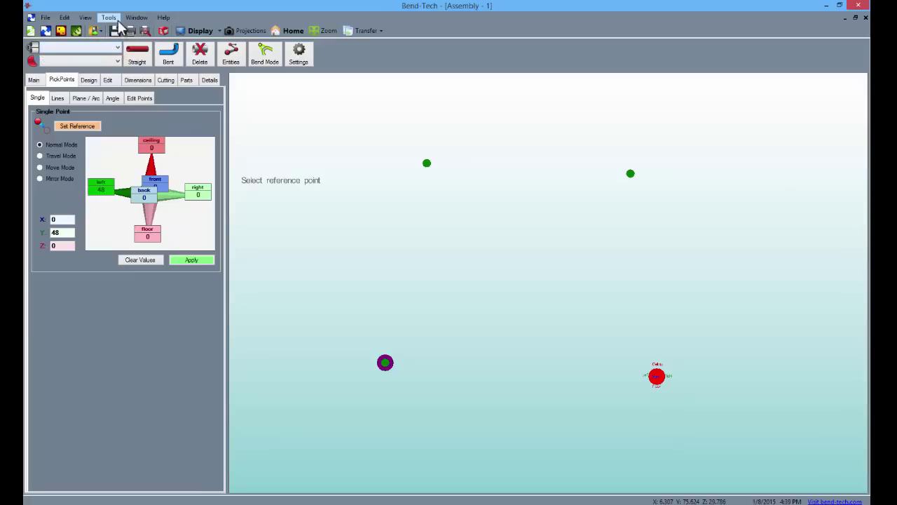
click(110, 17)
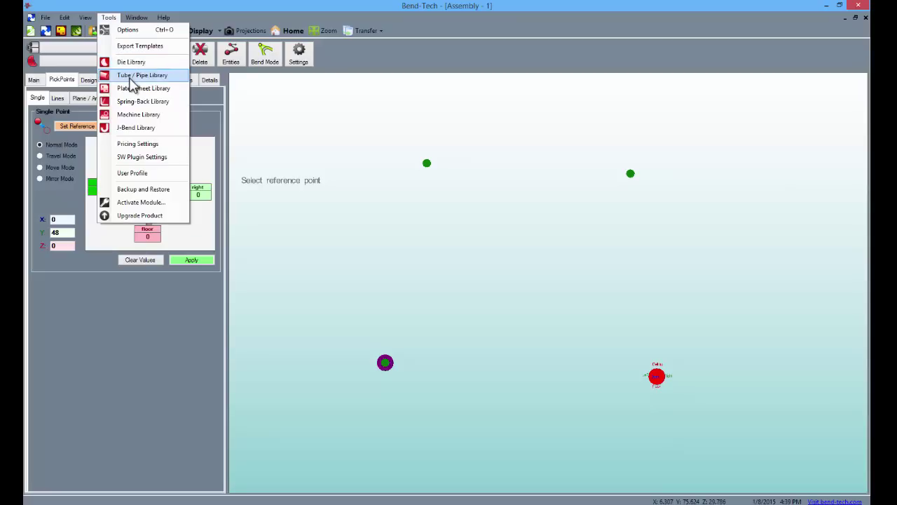
click(130, 79)
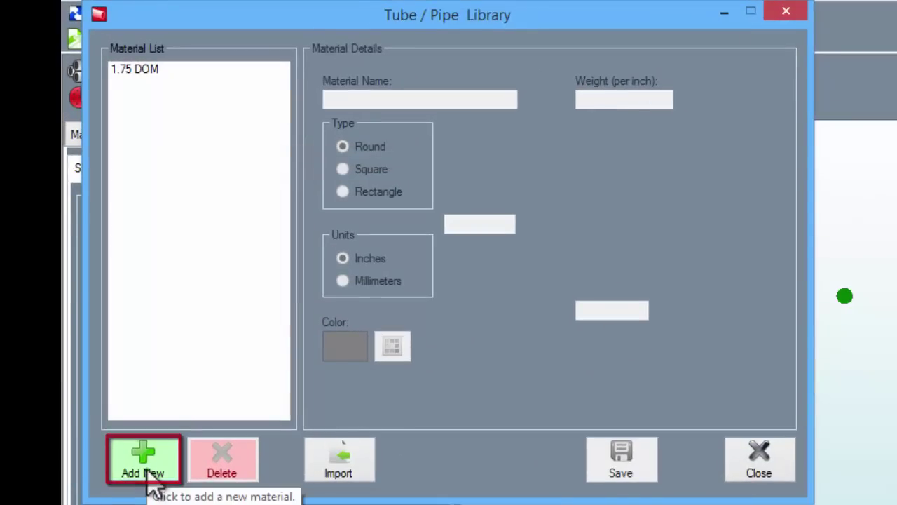
click(151, 484)
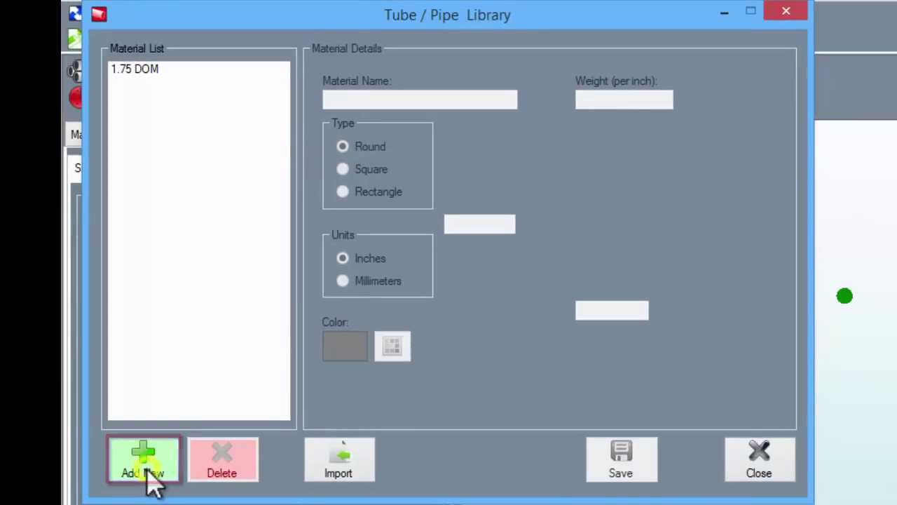
click(382, 98)
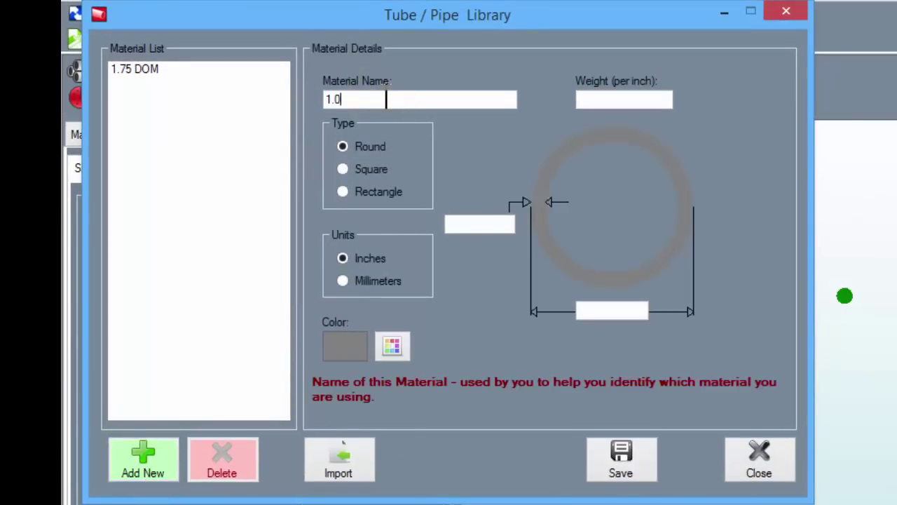
text(1.0)
click(481, 222)
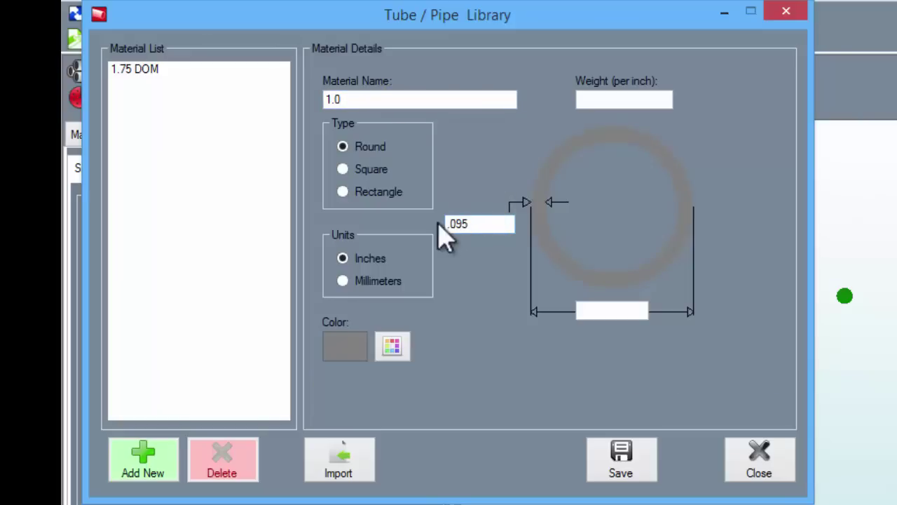
click(630, 311)
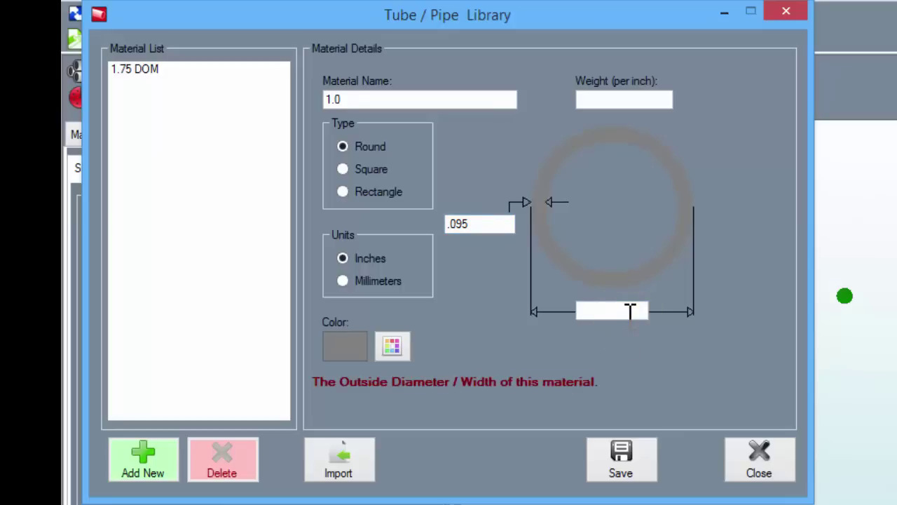
text(1.0)
key(Tab)
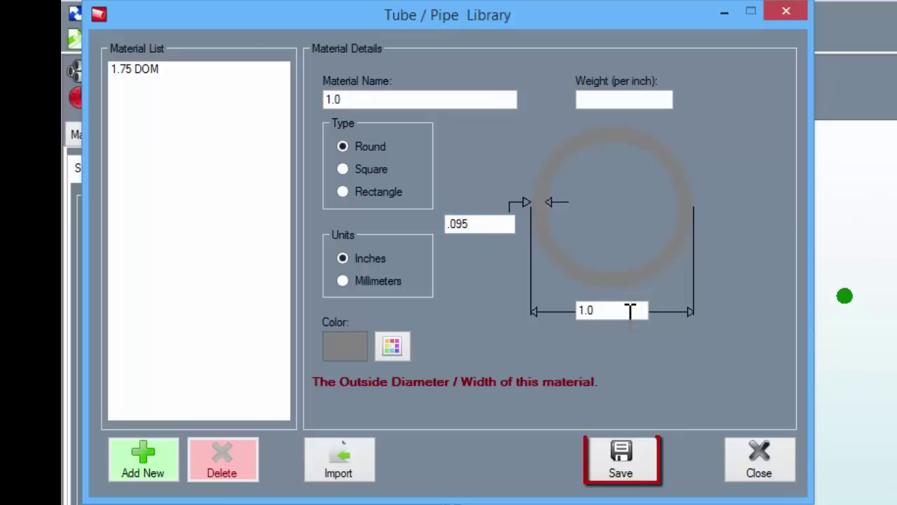
click(627, 468)
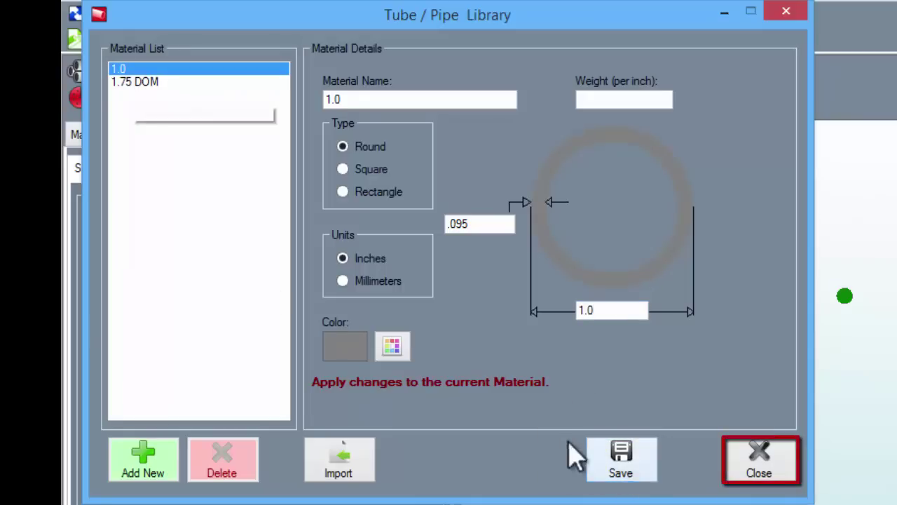
click(776, 475)
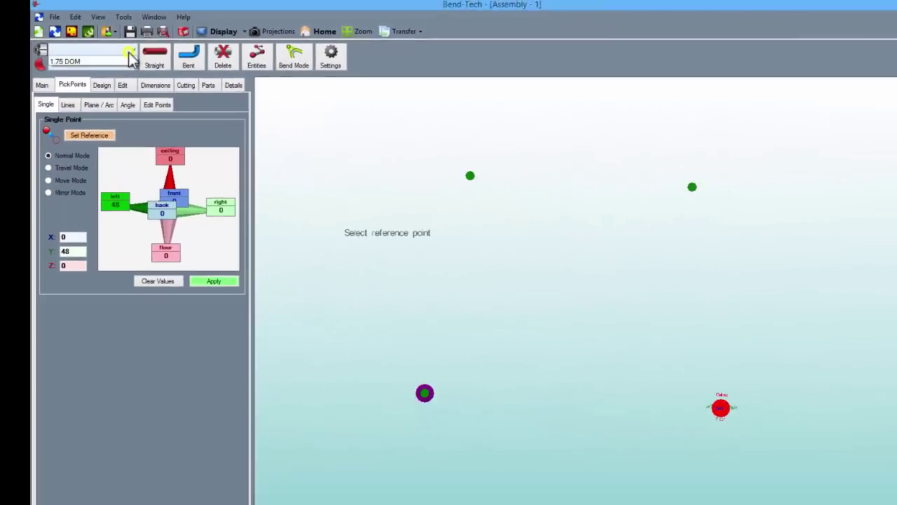
Select the 1.0 tube material and the 3.0 bend die.
click(239, 71)
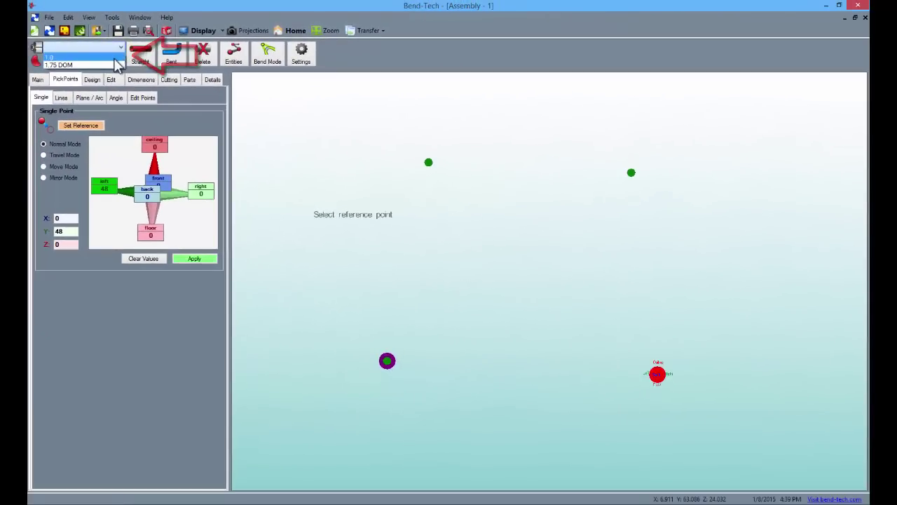
click(115, 57)
click(117, 62)
click(105, 71)
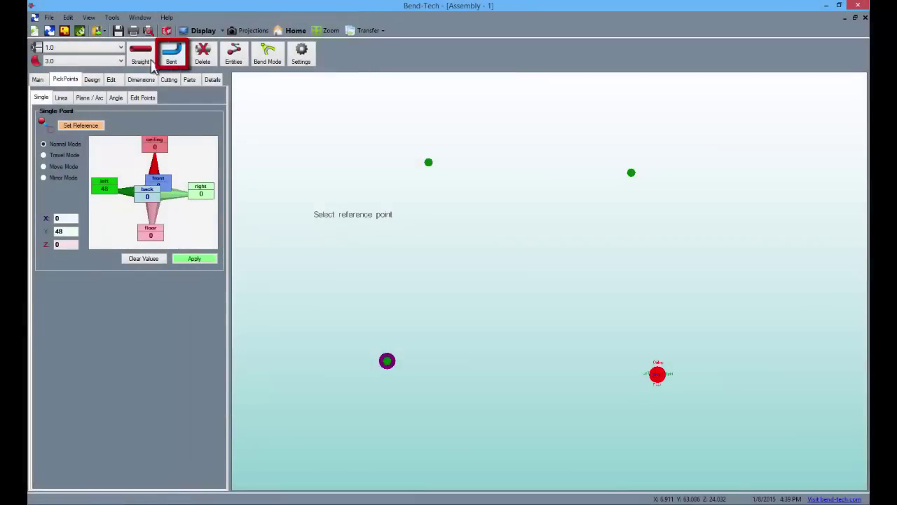
Create a two-bend part running lower right, upper right, upper left, lower left.
click(169, 59)
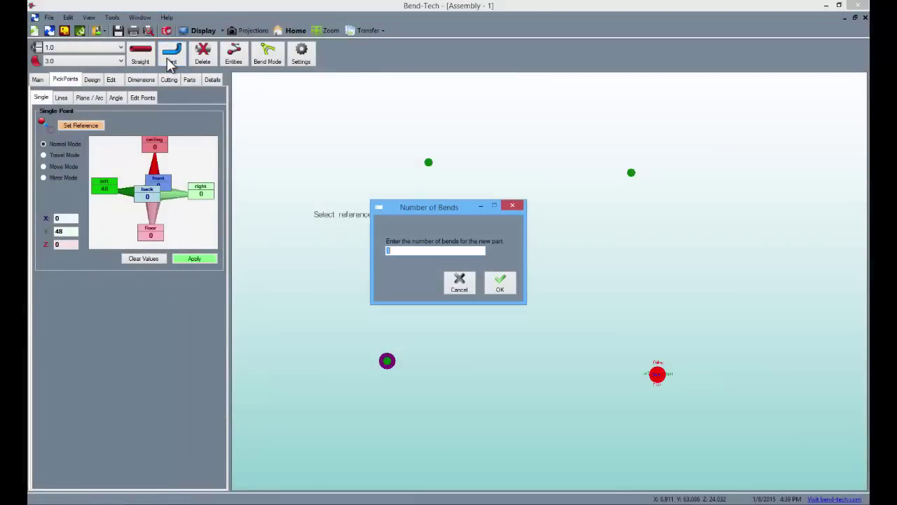
text(2)
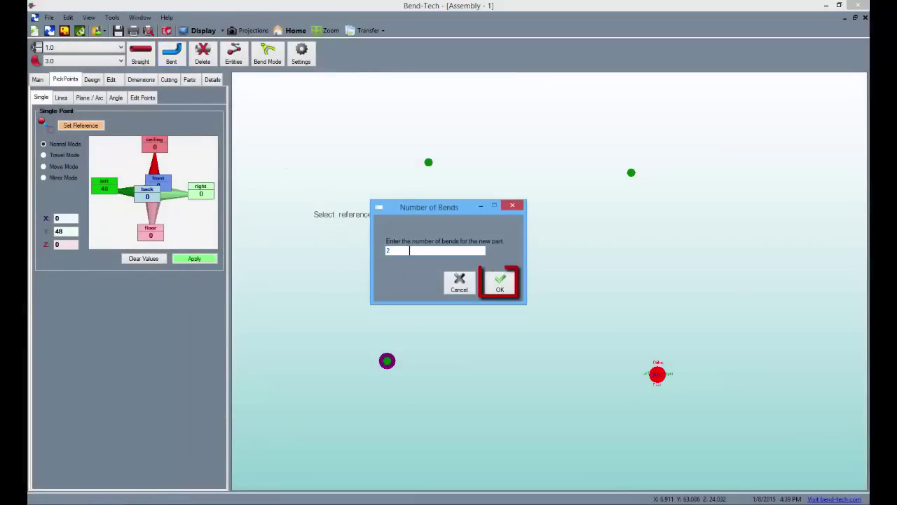
click(502, 287)
click(657, 375)
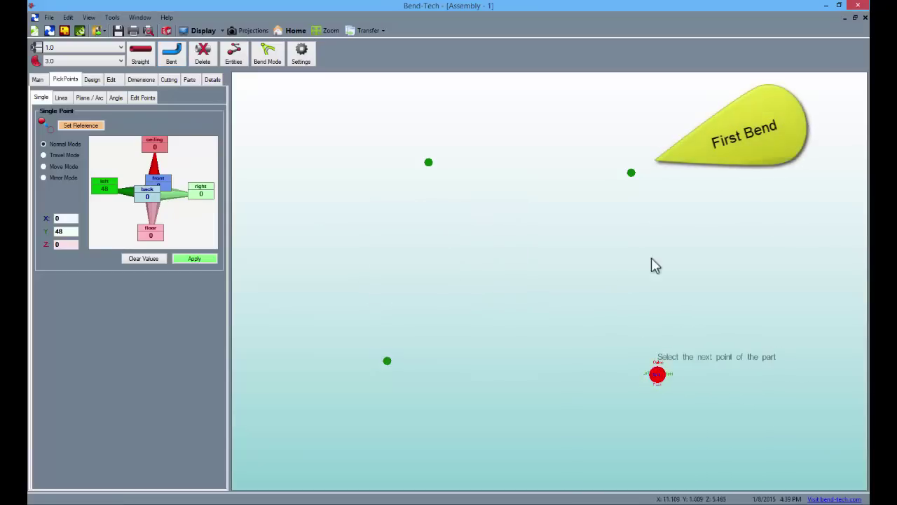
click(631, 173)
click(429, 163)
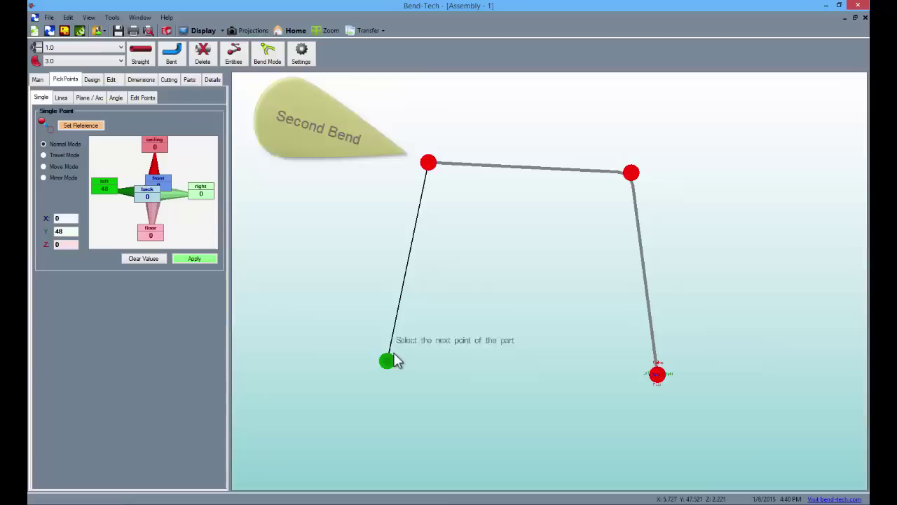
click(389, 362)
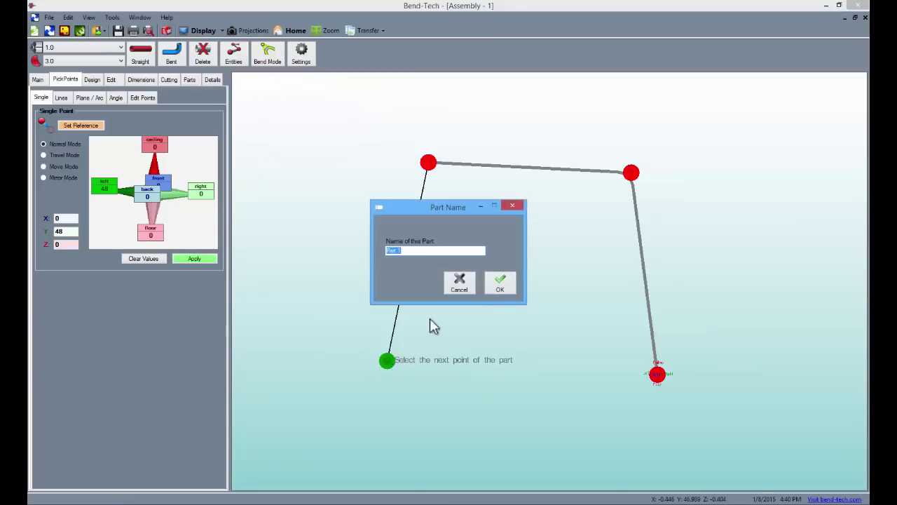
Name the part Part 1 and display it as solid tubes.
click(503, 285)
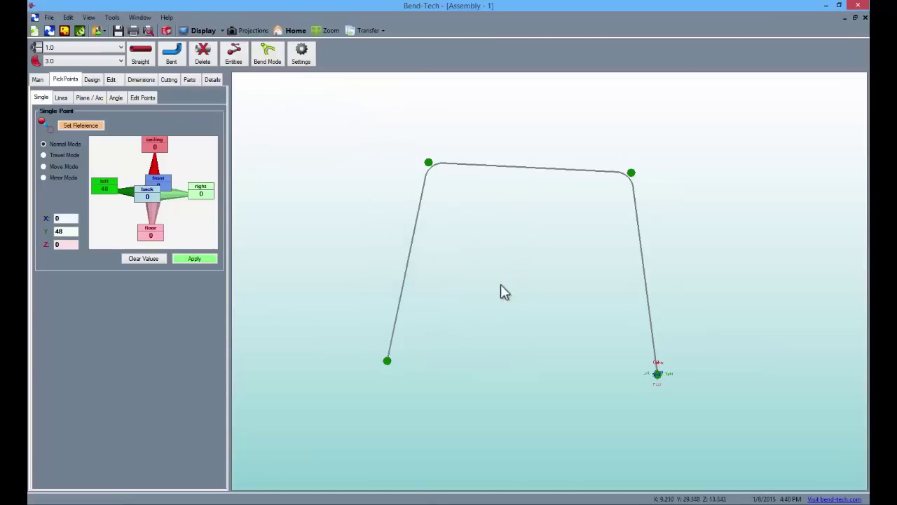
click(181, 32)
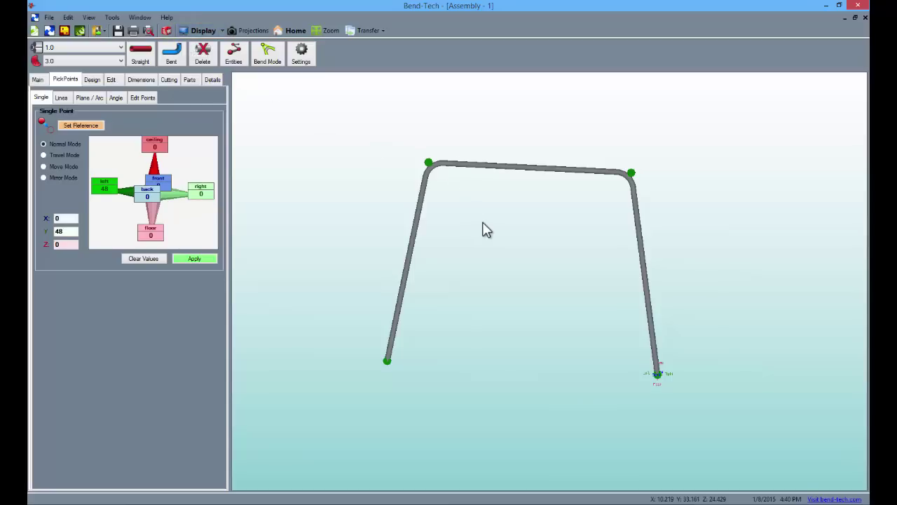
mouse_move(483, 228)
mouse_down()
mouse_move(452, 219)
mouse_move(453, 232)
mouse_move(477, 228)
mouse_up()
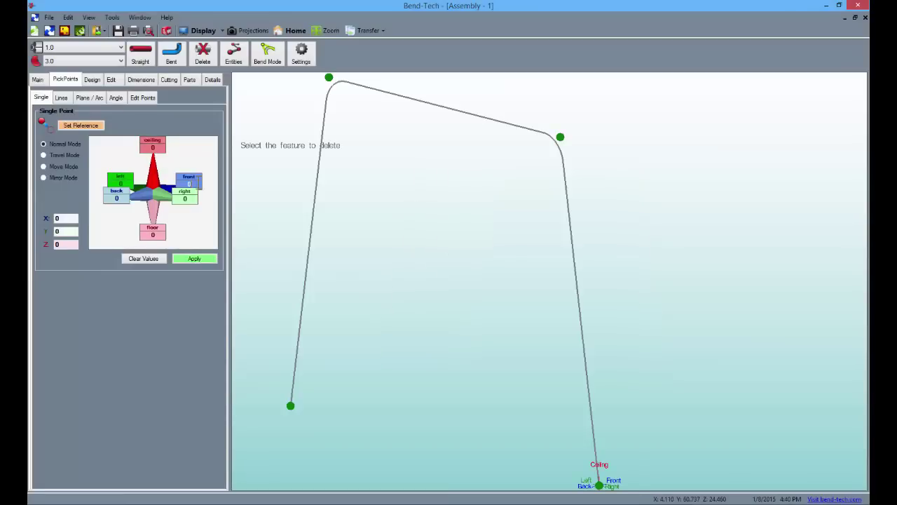
Add a pick point 72 in front of the frame's lower end.
text(2)
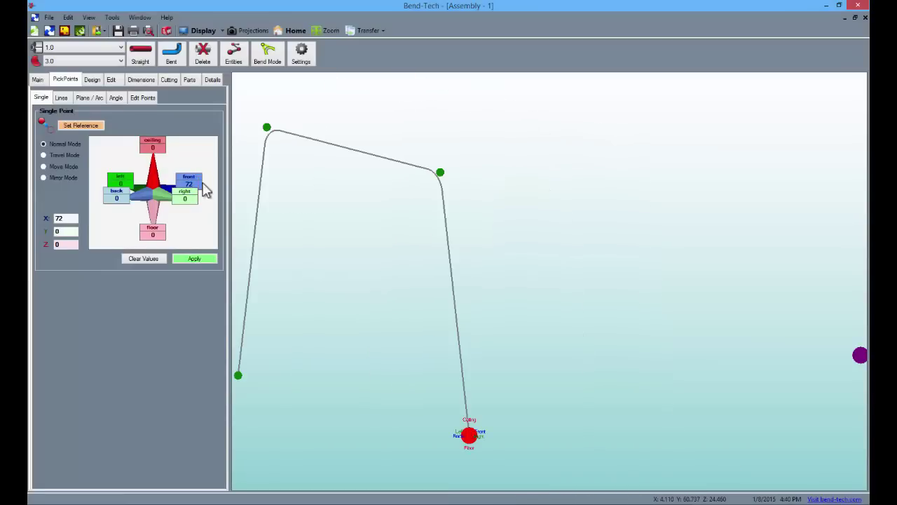
click(467, 434)
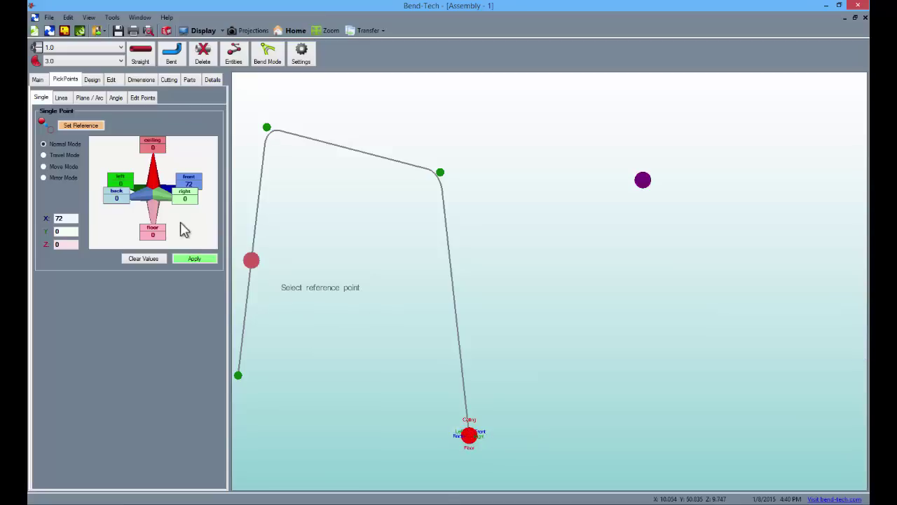
click(207, 260)
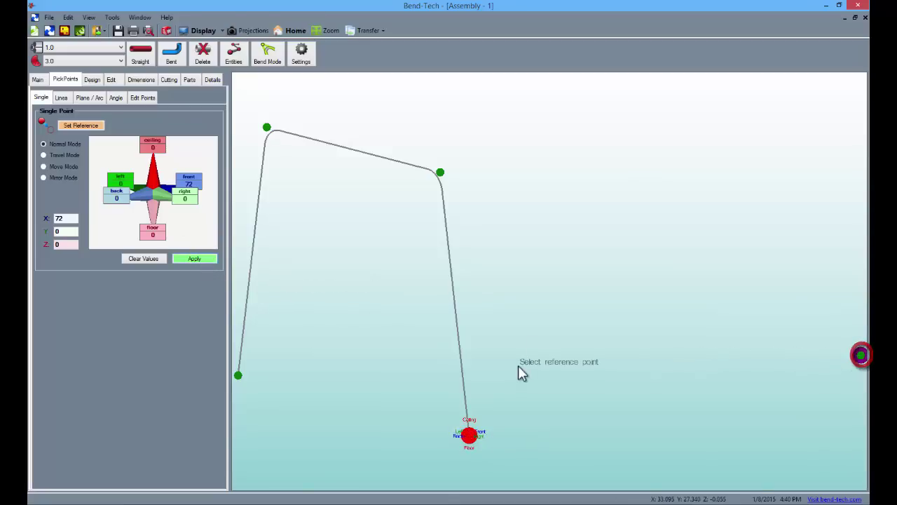
scroll(483, 308, down, 3)
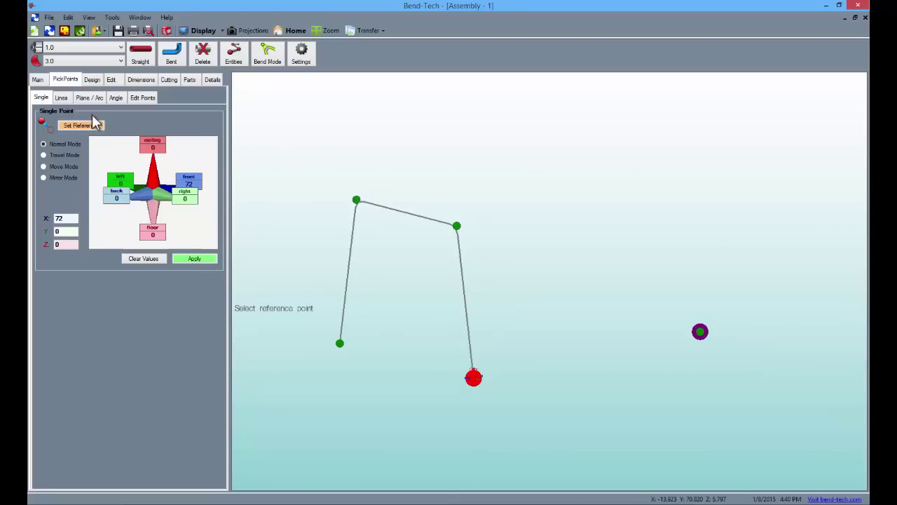
Paste a copy of Part 1 onto the new front pick point.
click(46, 81)
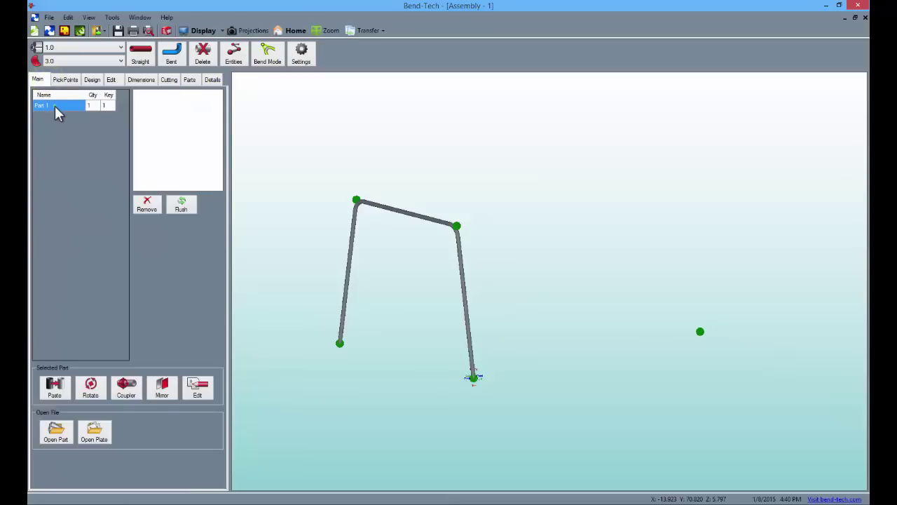
click(54, 105)
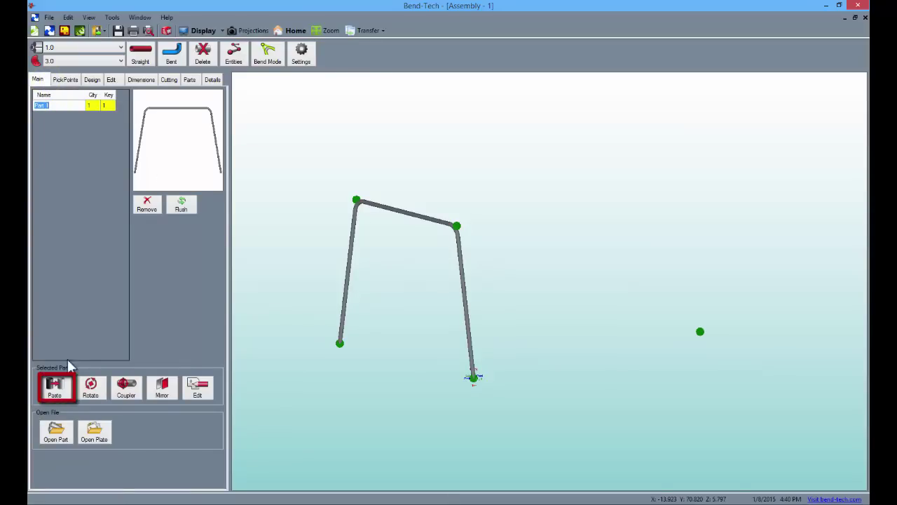
click(62, 386)
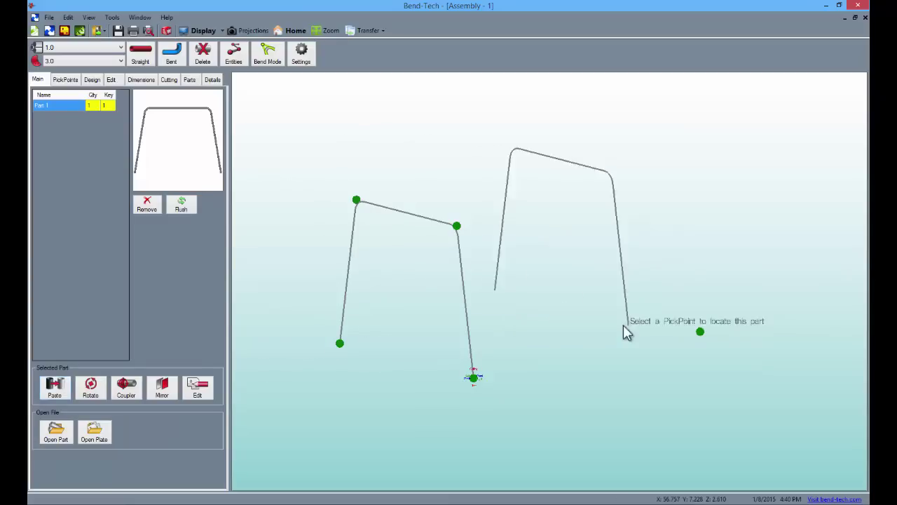
click(699, 331)
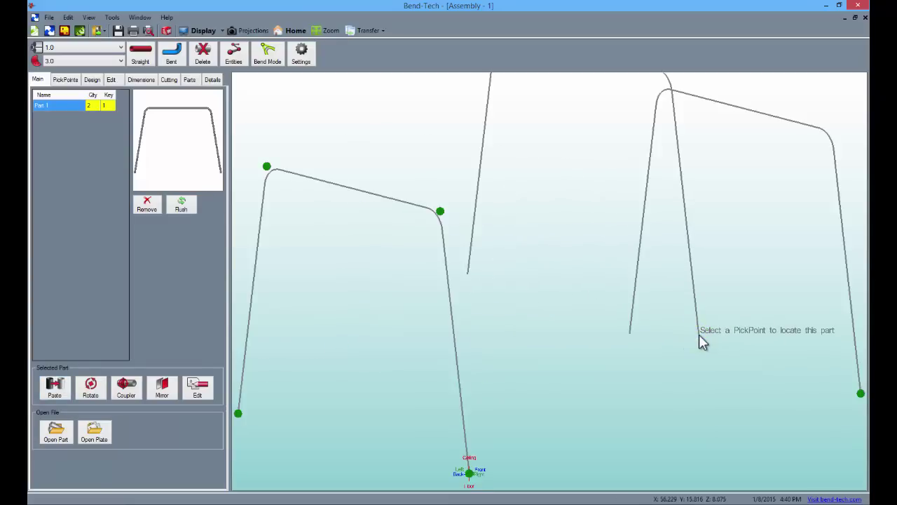
Add a pick point 36 in front of the first frame's foot.
click(64, 80)
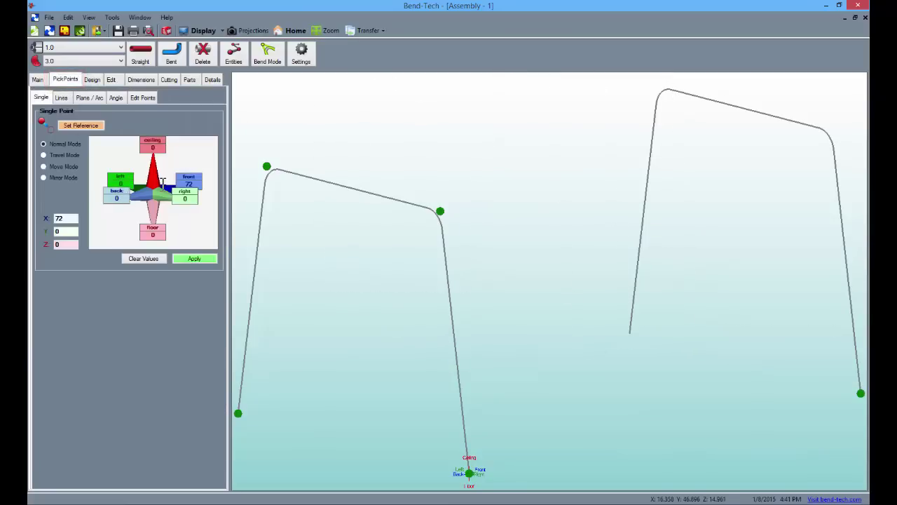
click(469, 473)
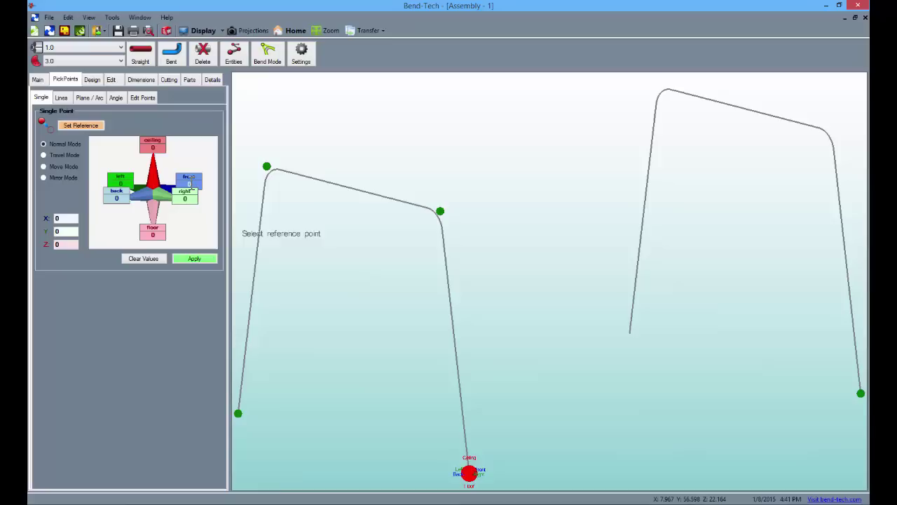
text(36)
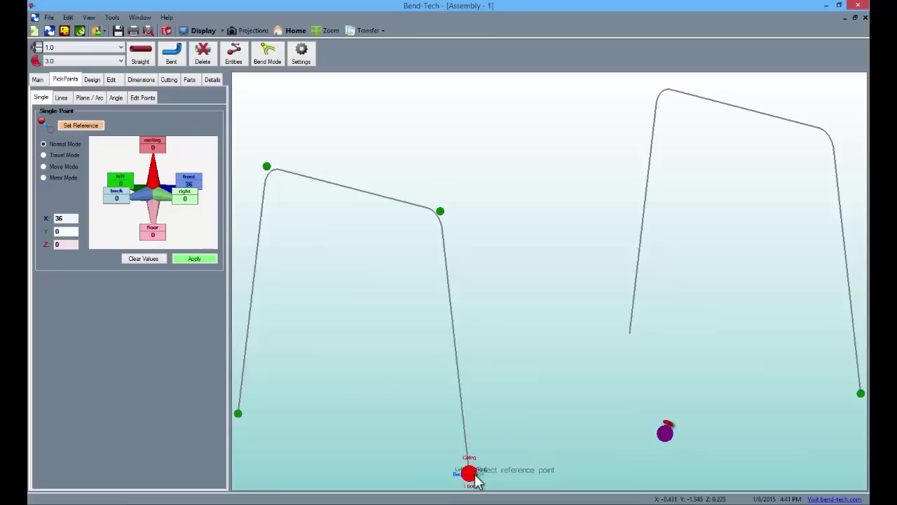
click(202, 261)
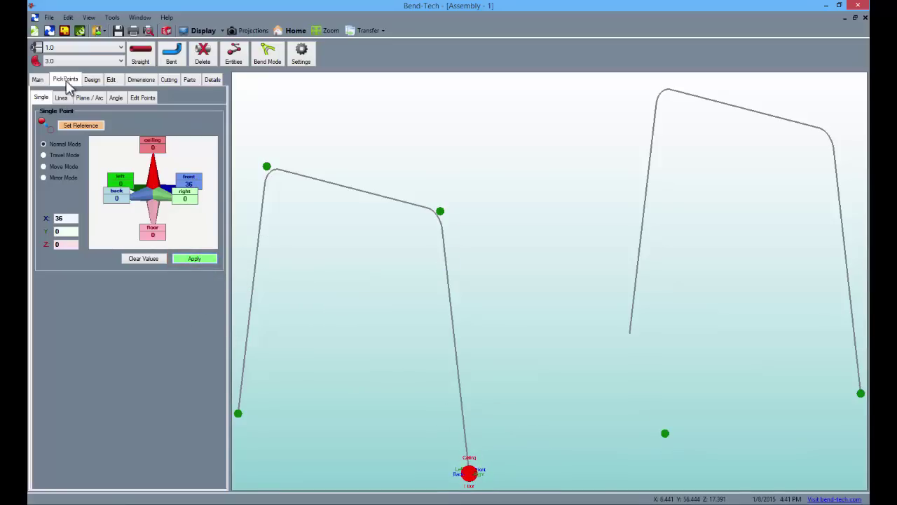
Place a third copy of Part 1 on the new point.
click(37, 79)
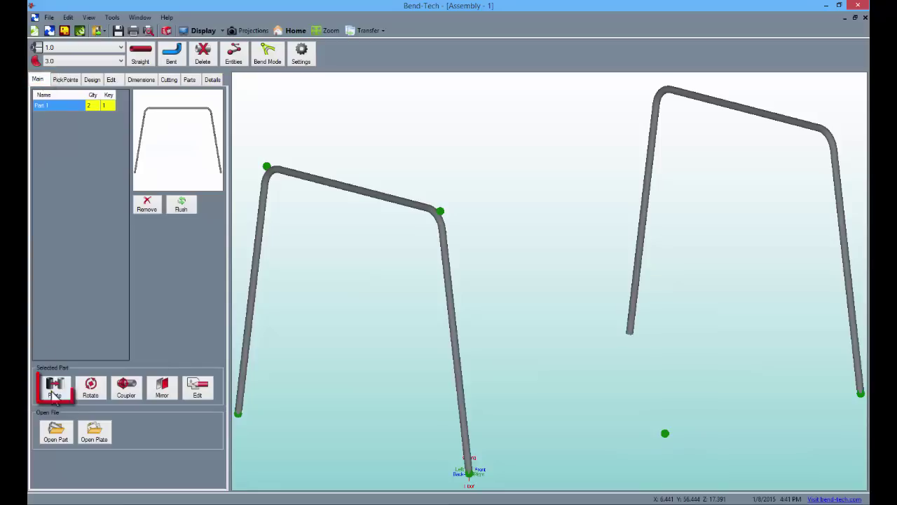
click(54, 392)
click(665, 433)
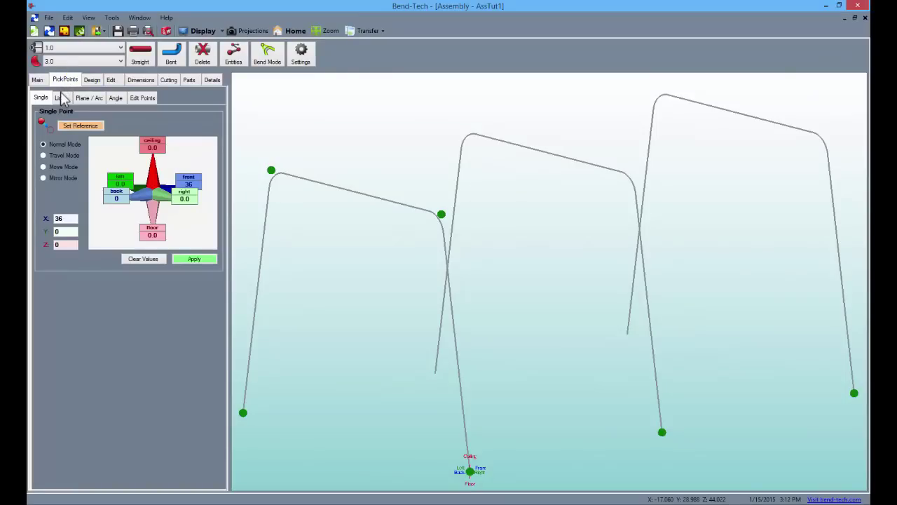
Add a pick point 7 units down the middle frame's right leg, measured from its upper bend.
click(61, 98)
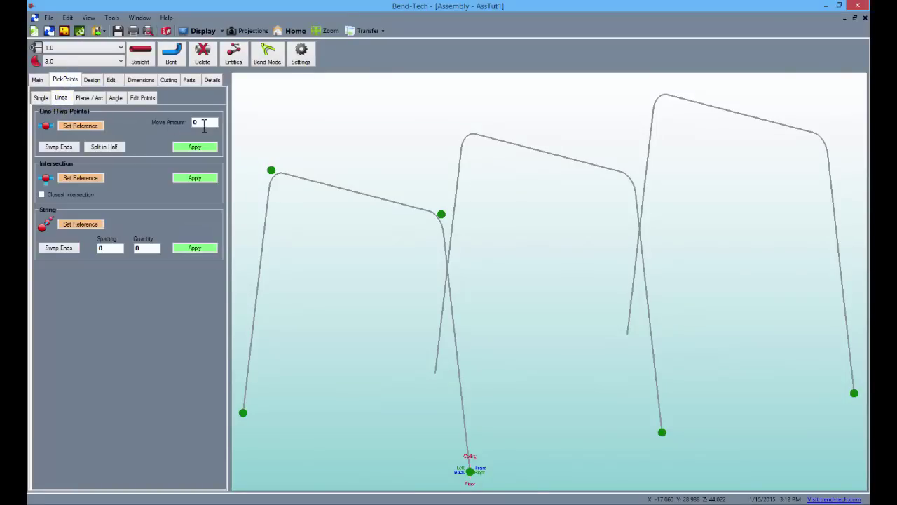
double_click(204, 124)
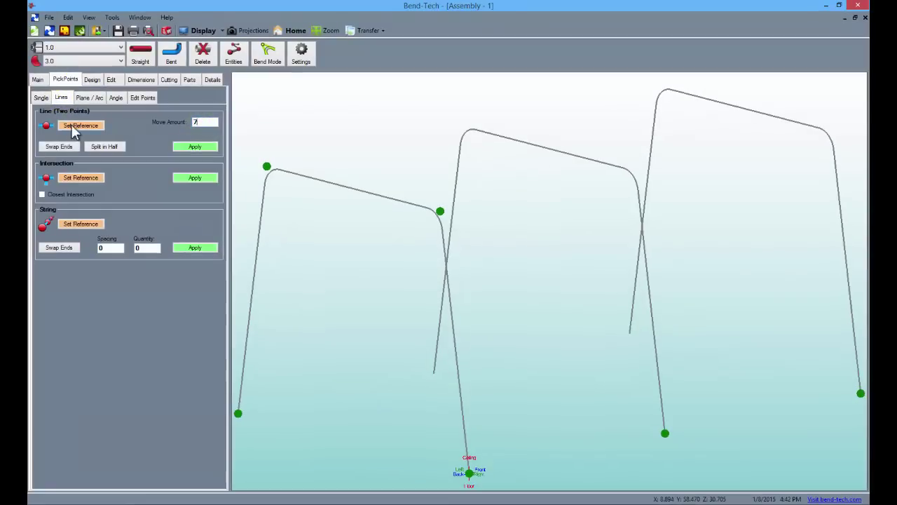
click(81, 125)
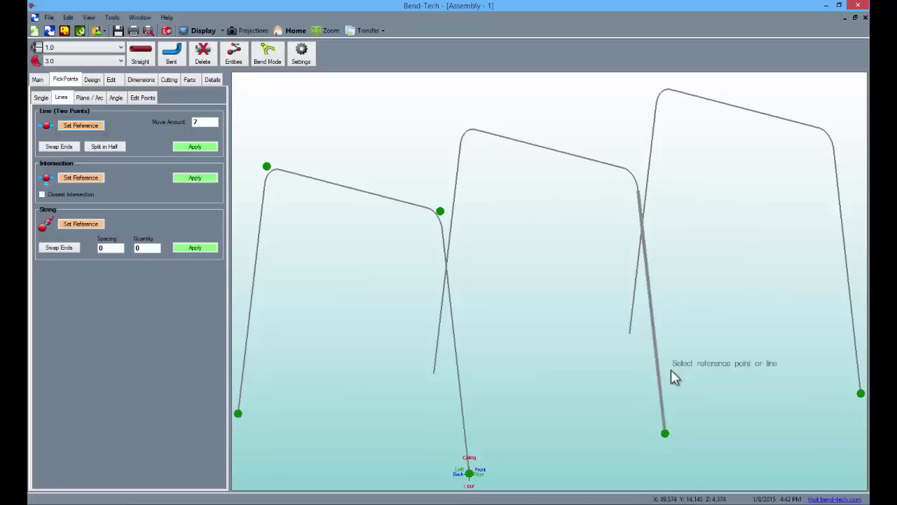
click(639, 193)
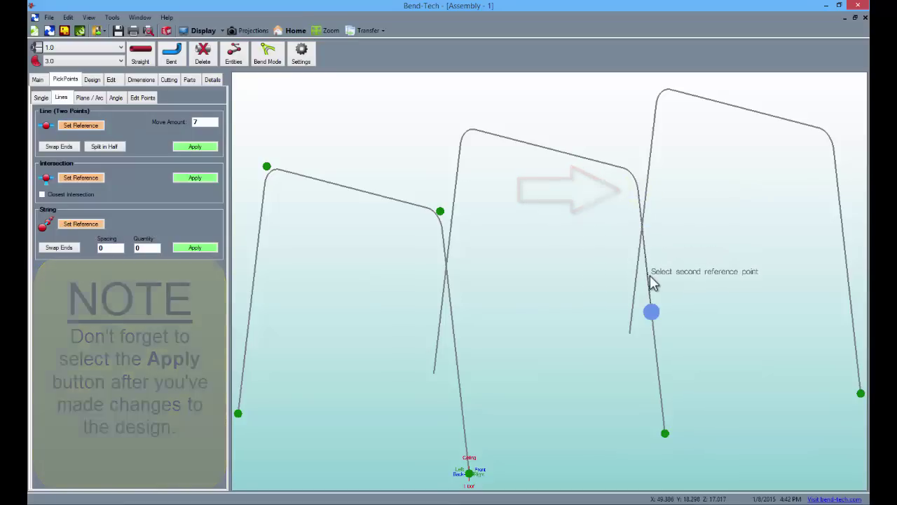
click(666, 434)
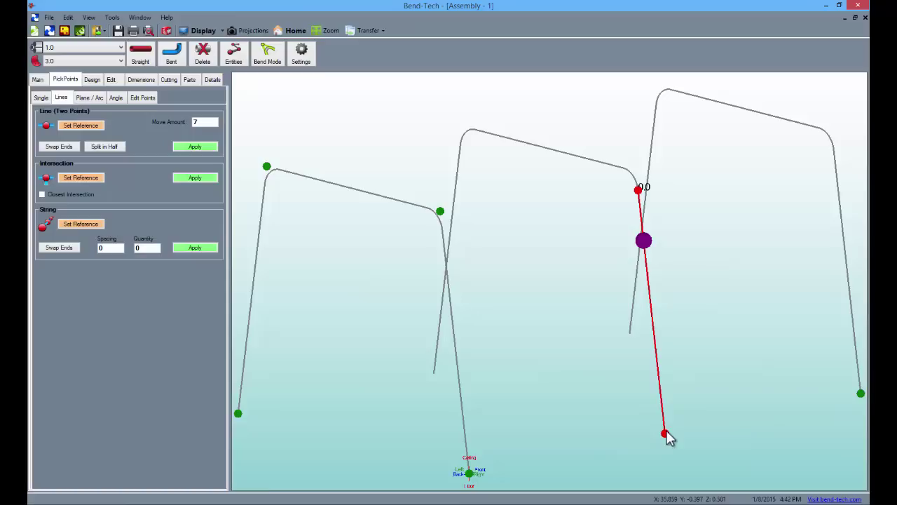
click(194, 148)
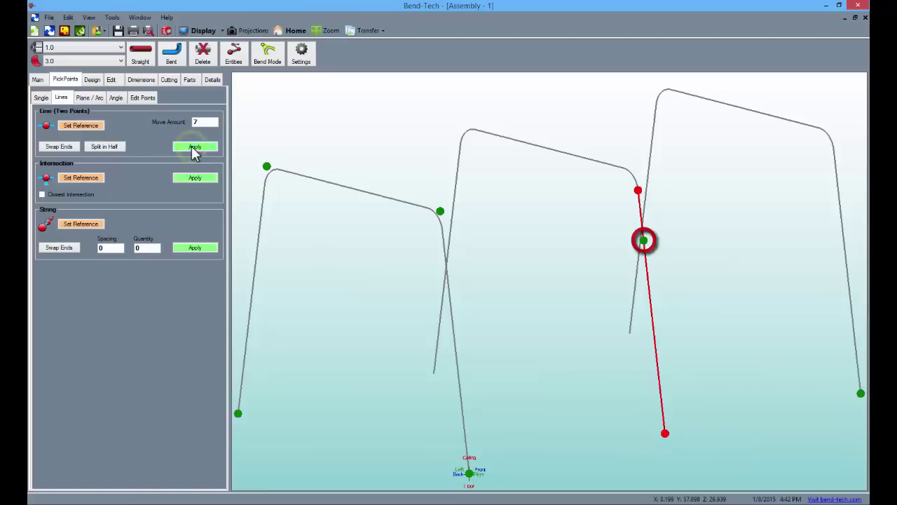
Add a matching pick point 7 units down the middle frame's left leg.
click(98, 124)
click(461, 148)
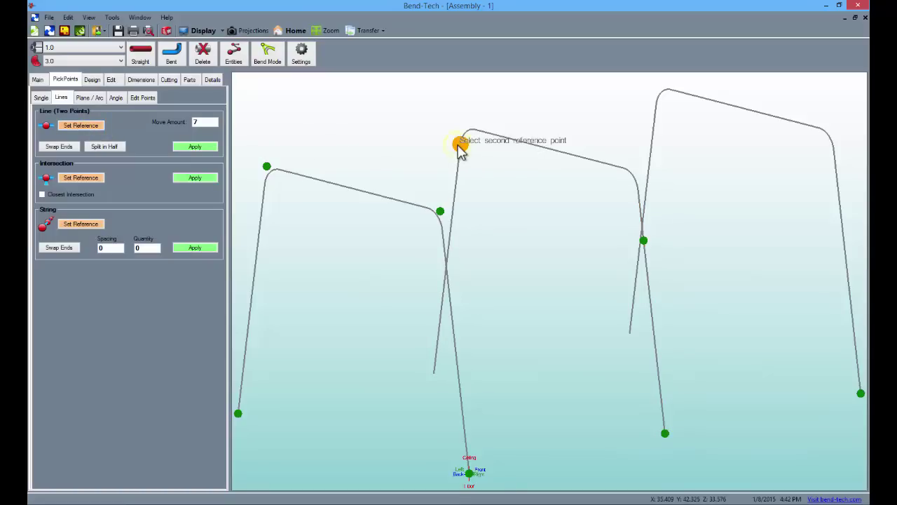
click(434, 374)
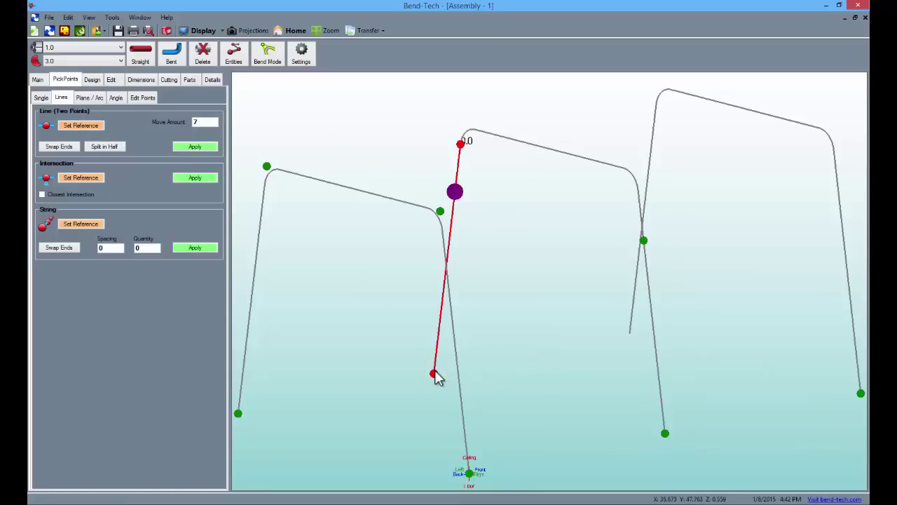
click(196, 148)
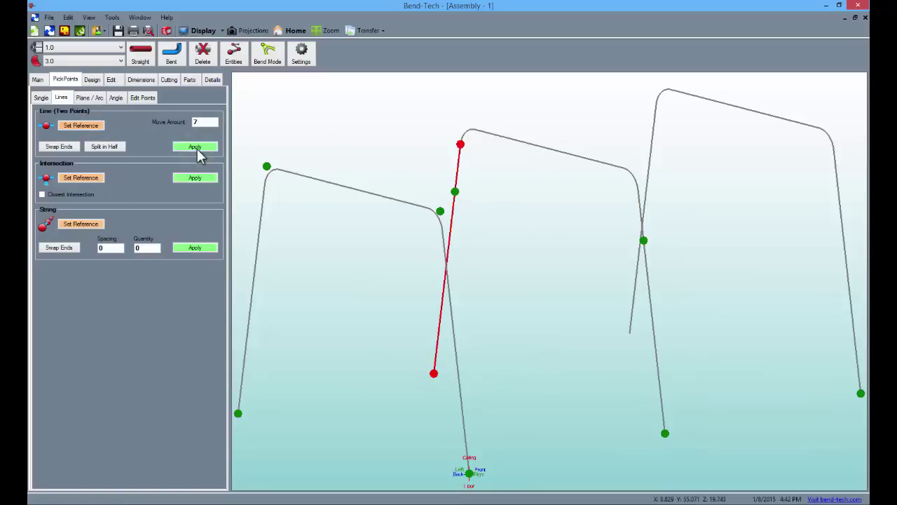
Move the lower ends of the middle frame's right and left legs up to the 7-unit points.
click(111, 80)
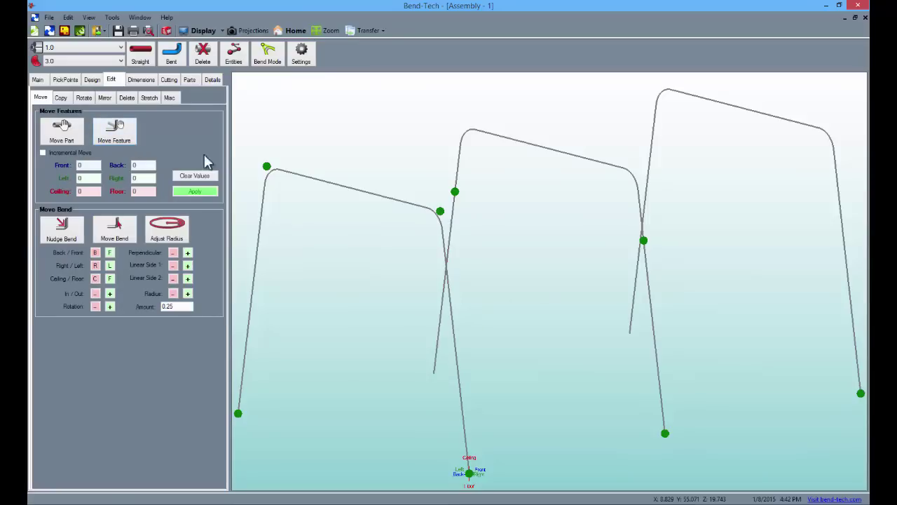
click(657, 317)
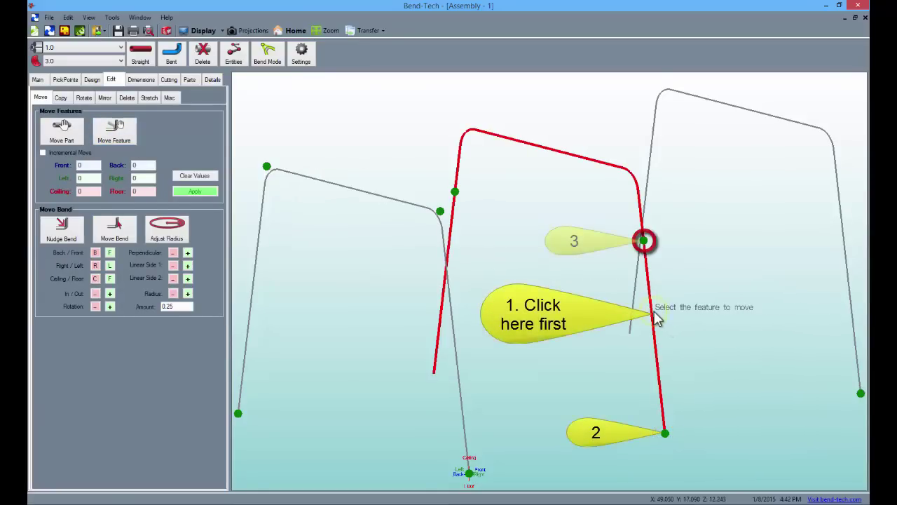
click(666, 433)
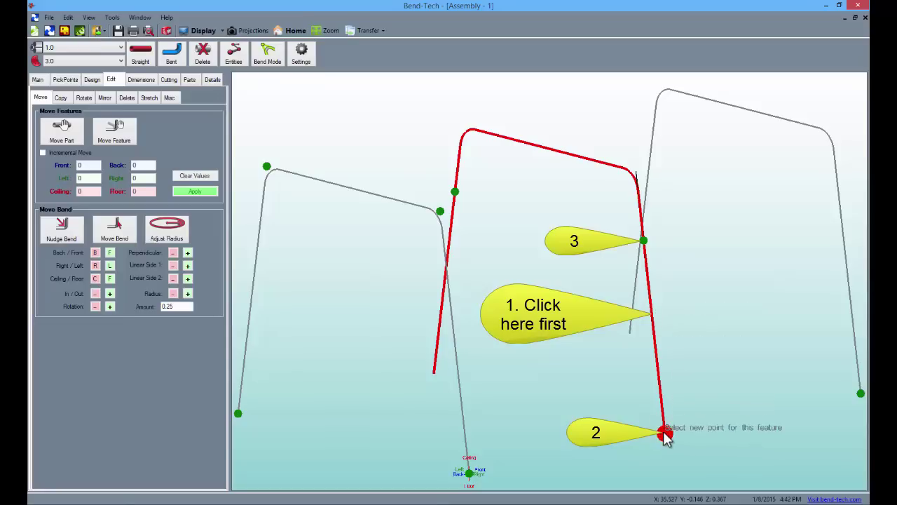
click(647, 249)
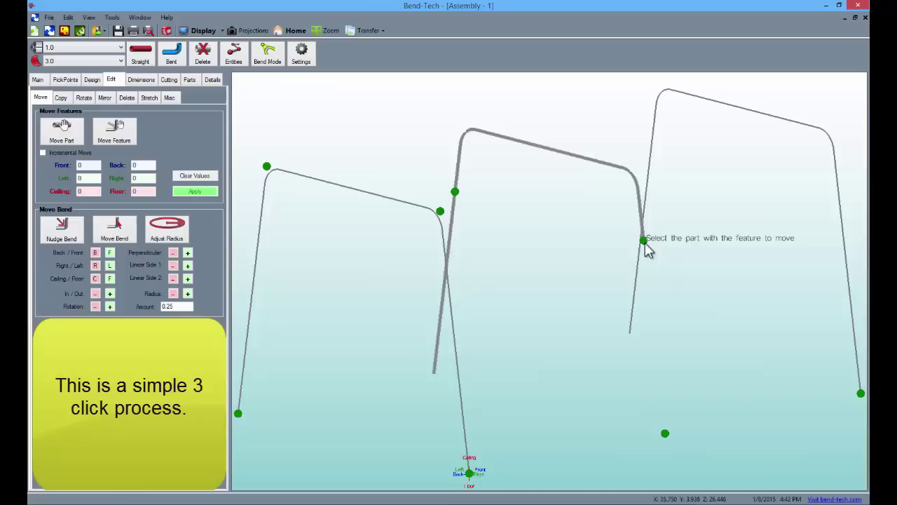
click(456, 188)
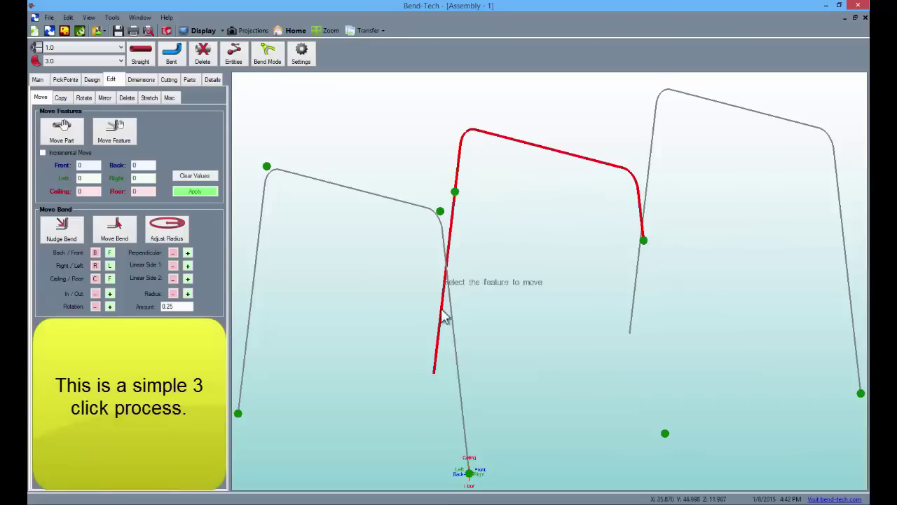
click(434, 374)
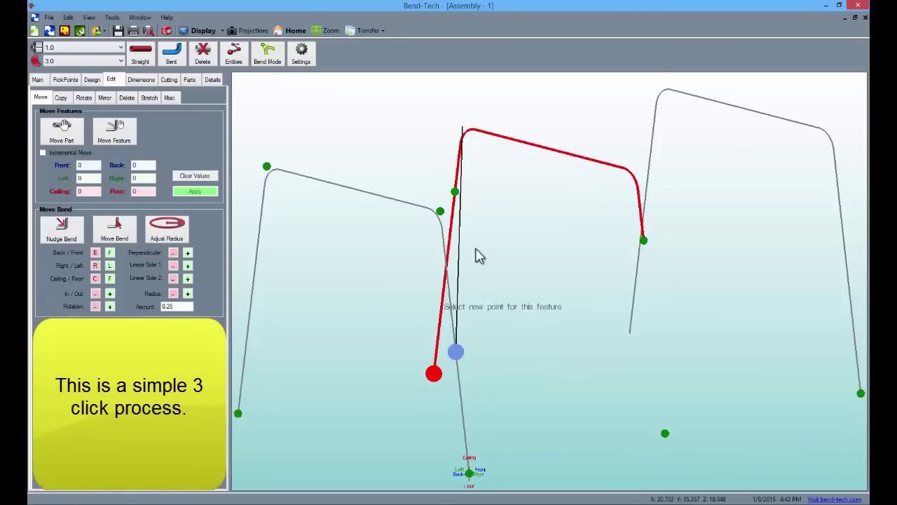
click(456, 193)
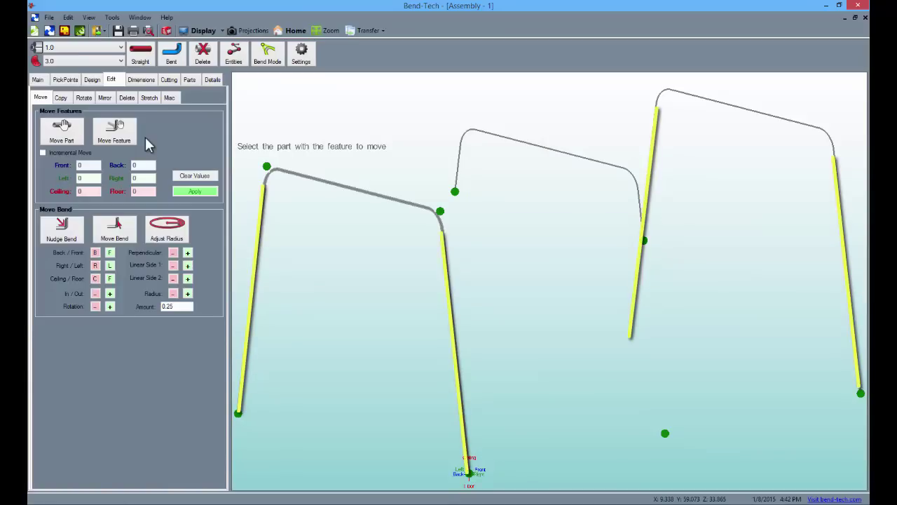
Set up a Z-plane pick point offset 4, based at the first frame's foot on its leg.
click(77, 82)
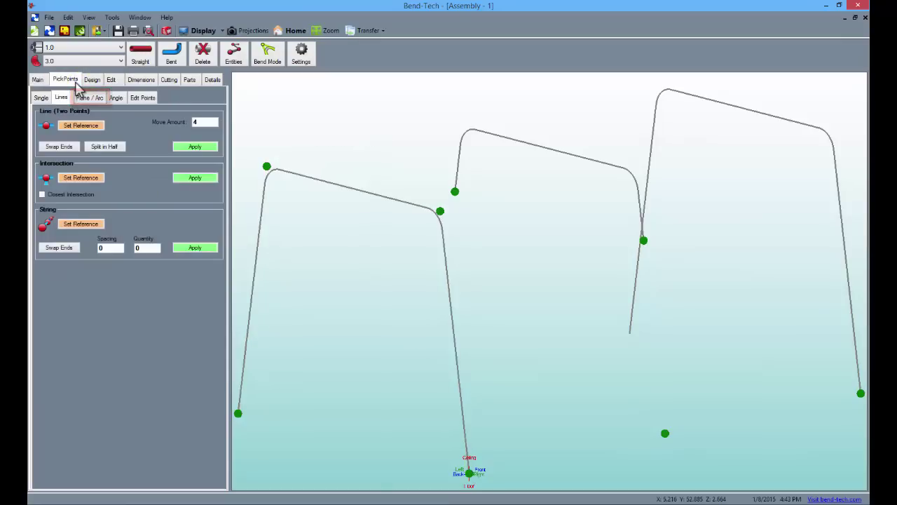
click(87, 99)
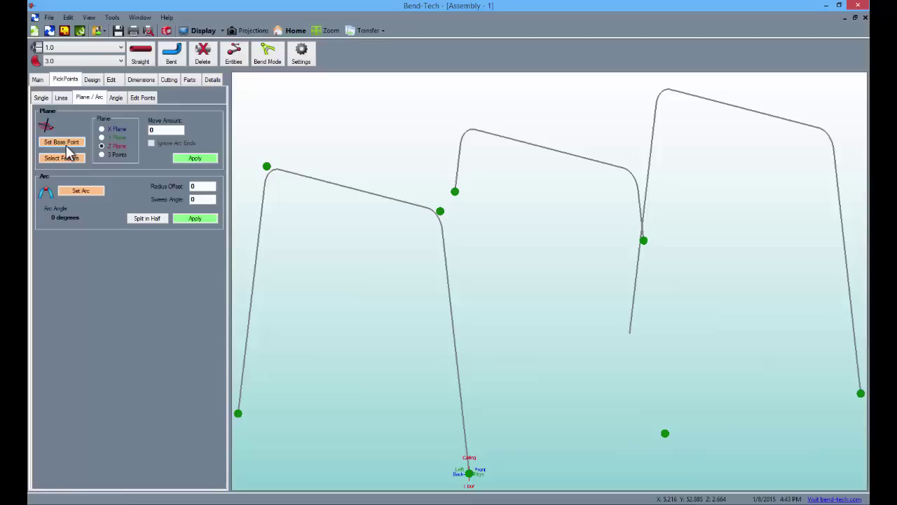
text(4)
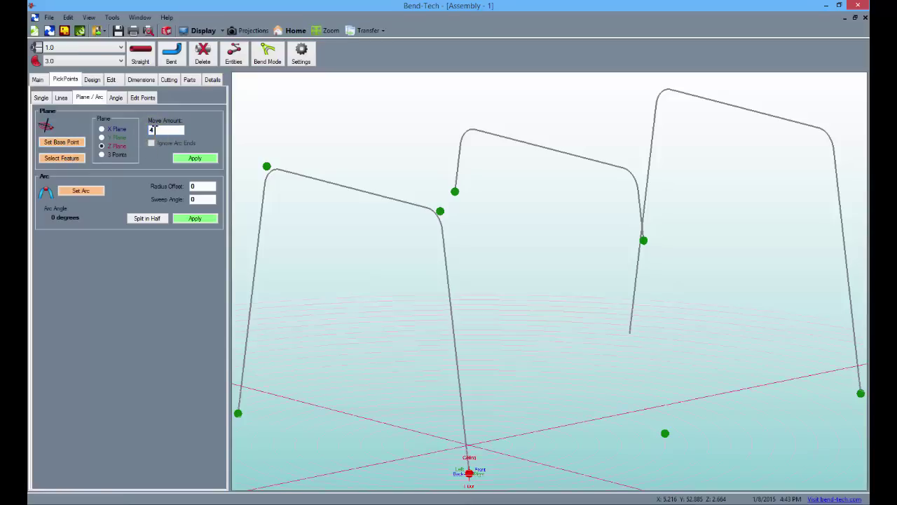
click(62, 142)
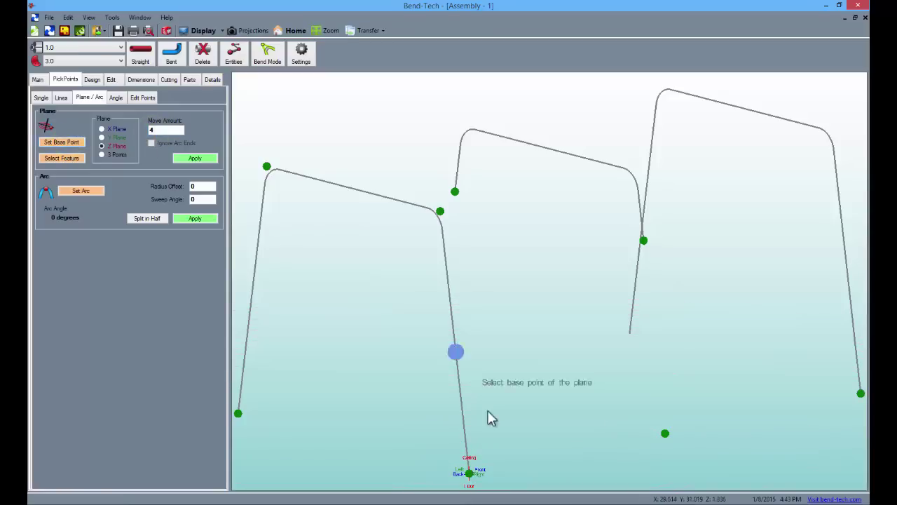
click(469, 475)
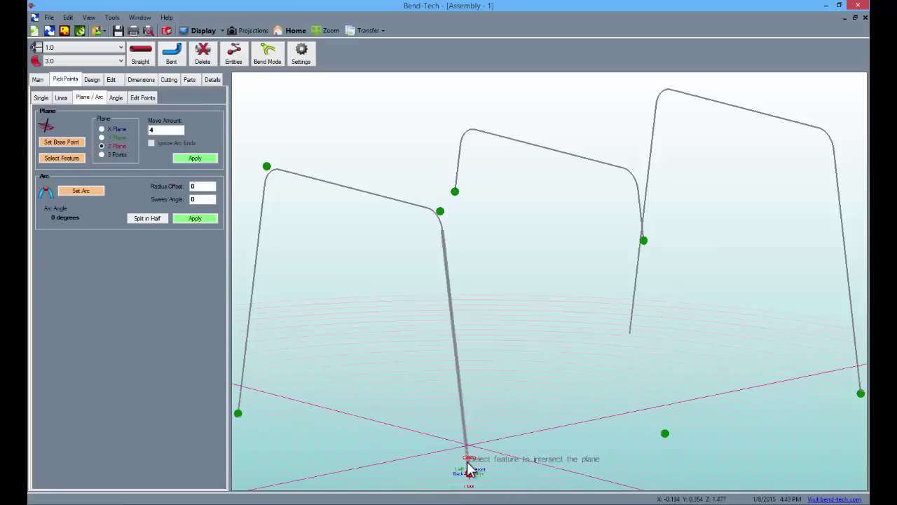
click(463, 426)
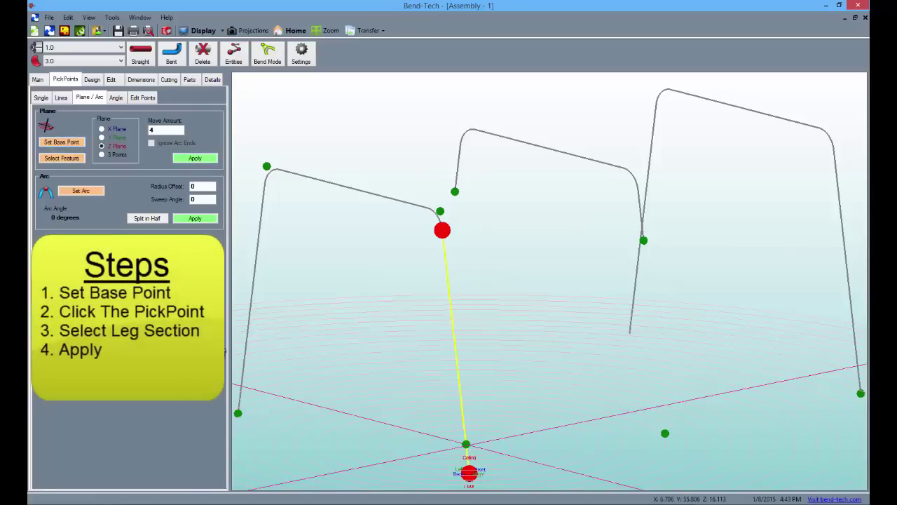
Add 4-unit Z-plane pick points on the left leg, right leg and middle frame's leg.
click(61, 141)
click(238, 412)
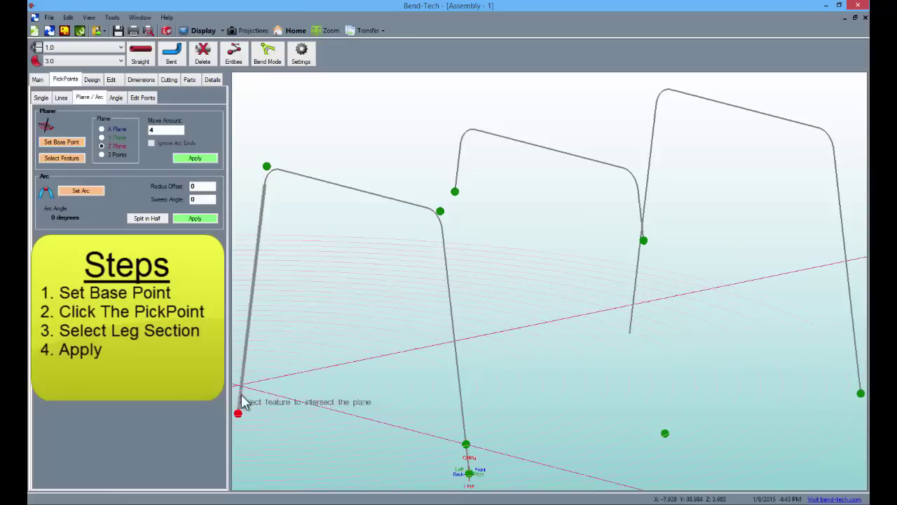
click(245, 349)
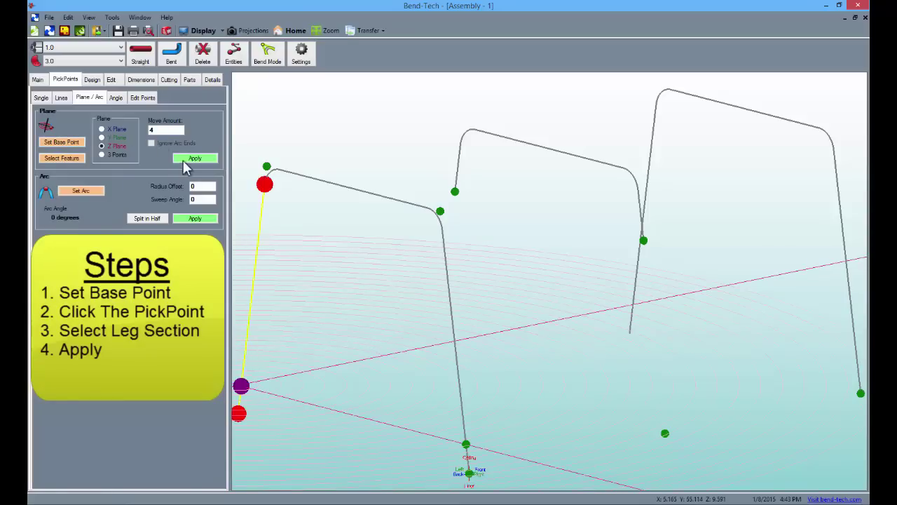
click(192, 161)
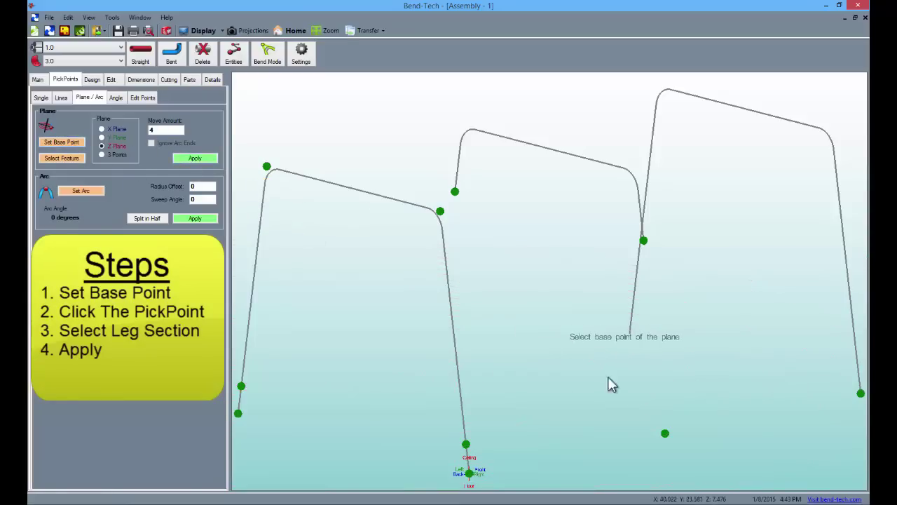
click(859, 393)
click(854, 352)
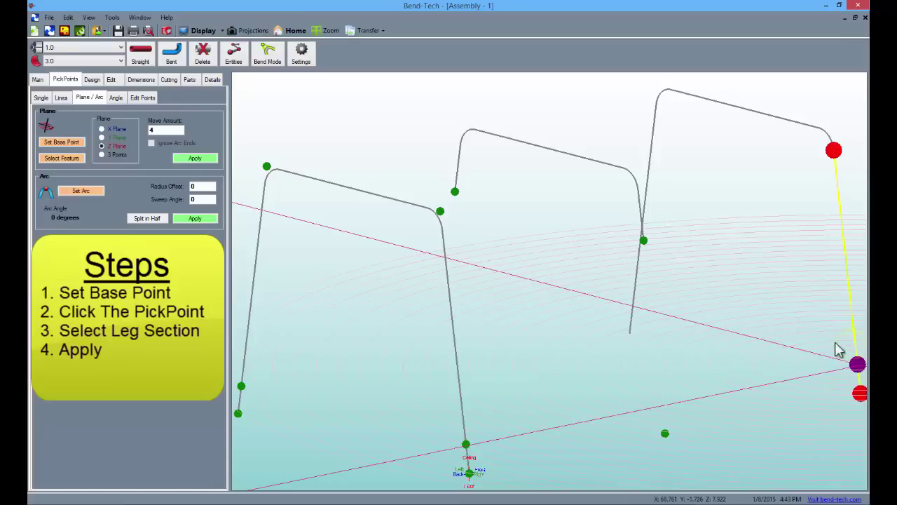
click(181, 160)
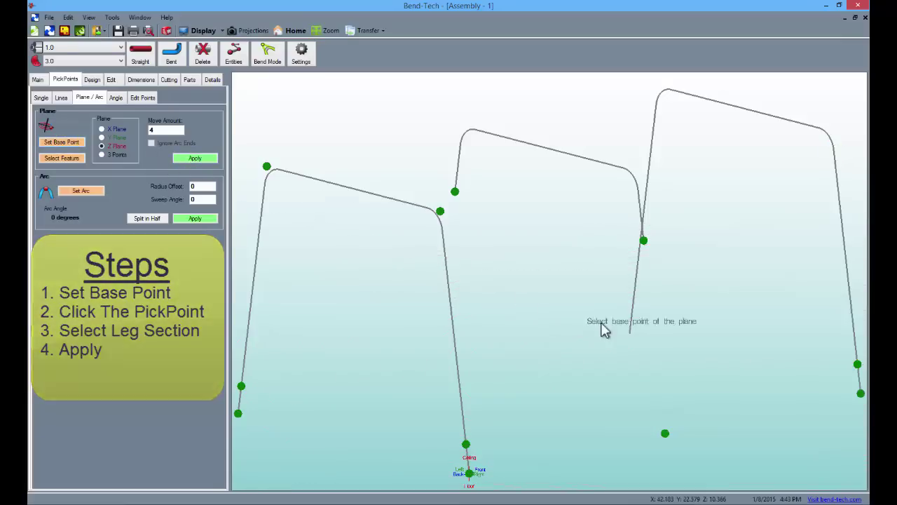
click(629, 333)
click(632, 303)
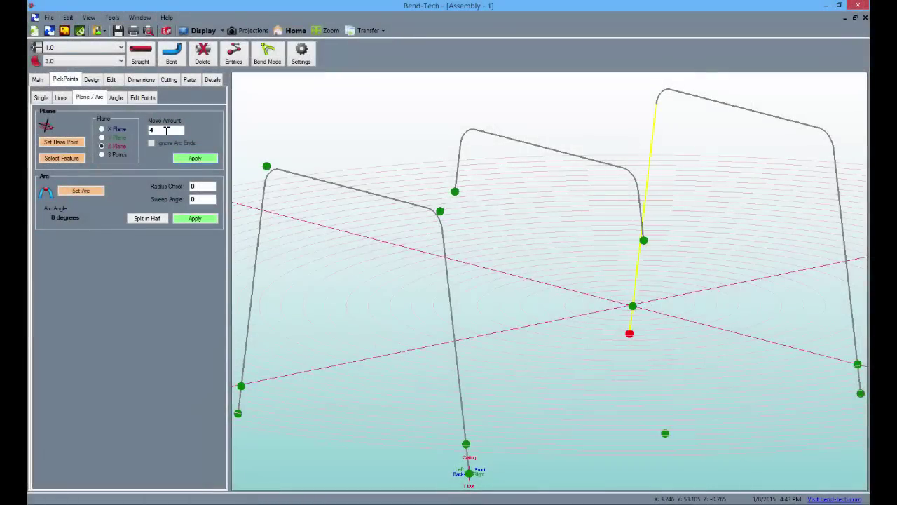
Add straight tubes from the left leg to the middle frame and from the first frame to the right leg at the 4-unit points.
click(141, 59)
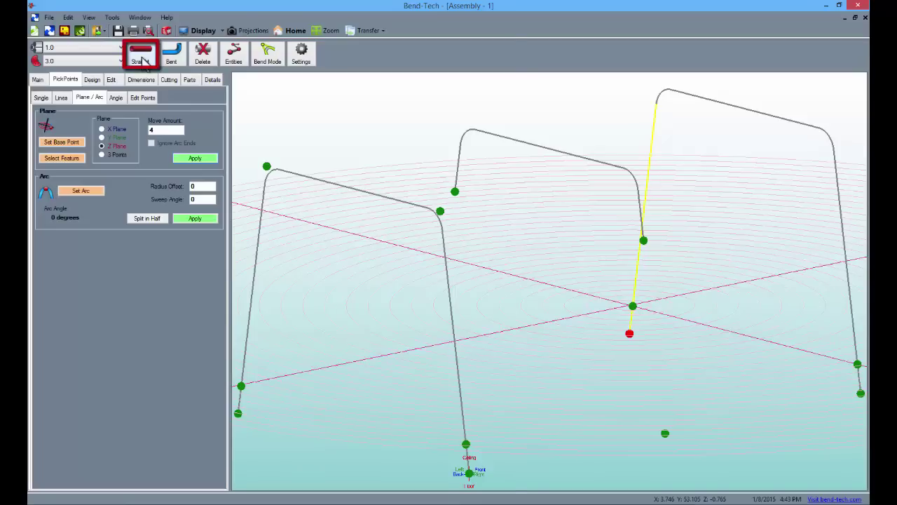
click(241, 384)
click(642, 308)
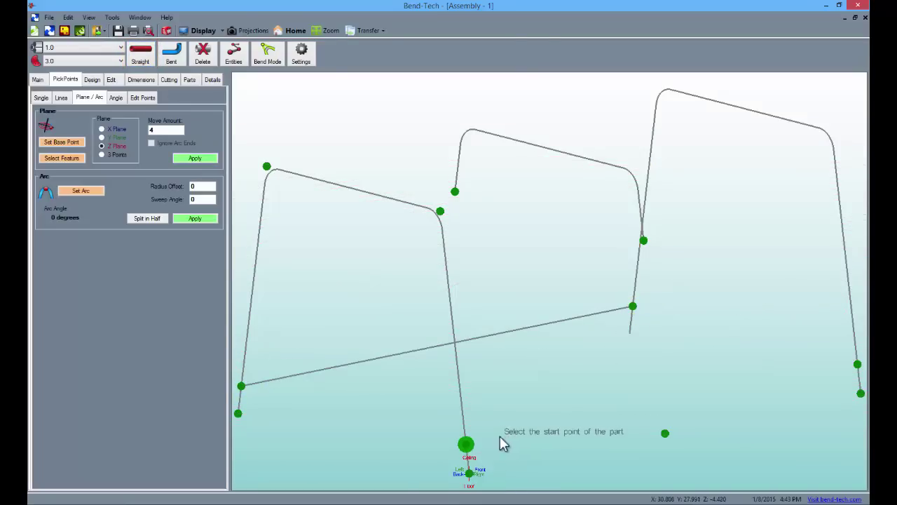
click(467, 444)
click(858, 365)
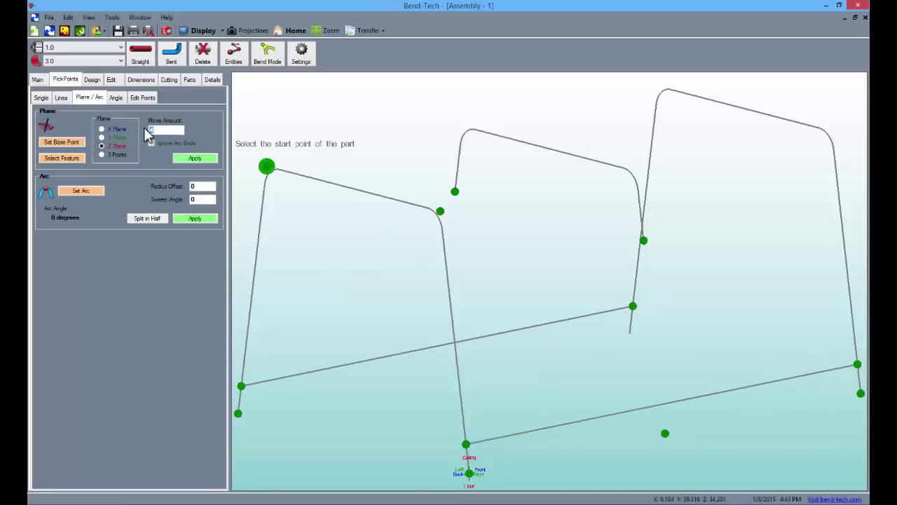
With move amount 12, add Z-plane pick points on the left leg and the first frame's right leg.
text(12)
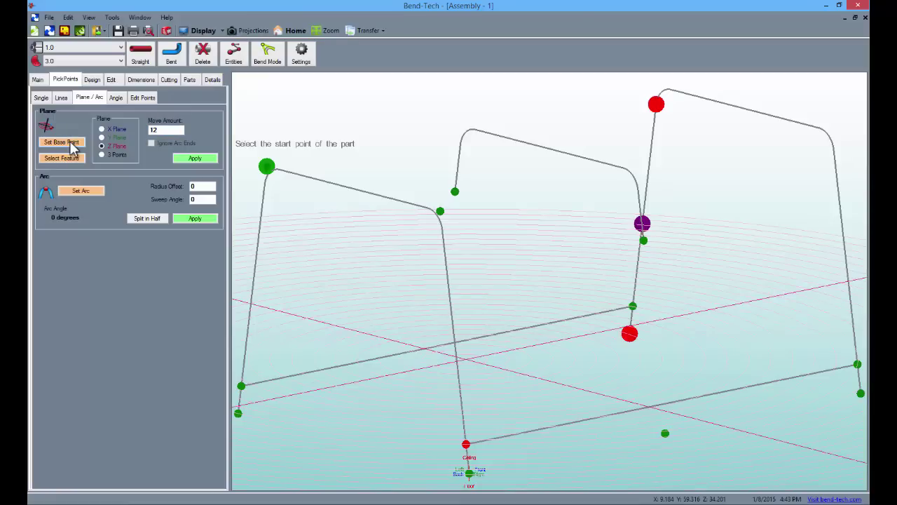
click(74, 143)
click(238, 413)
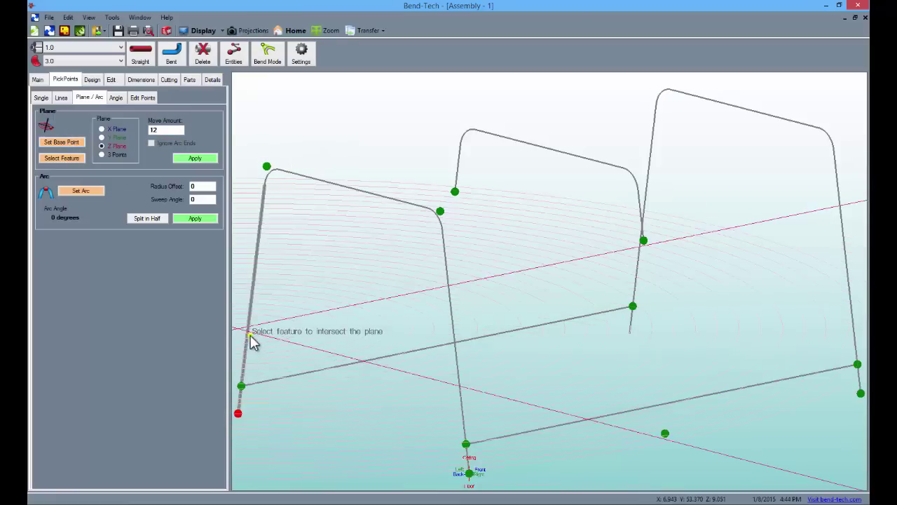
click(250, 336)
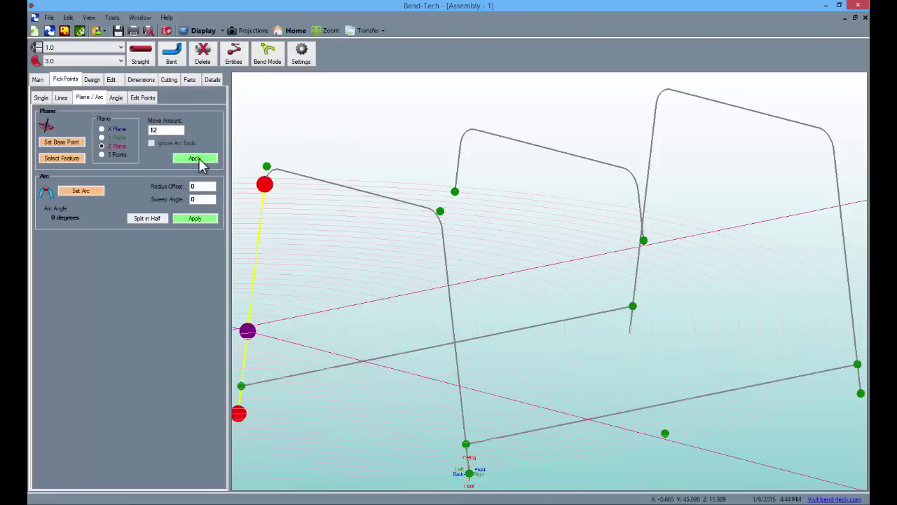
click(76, 143)
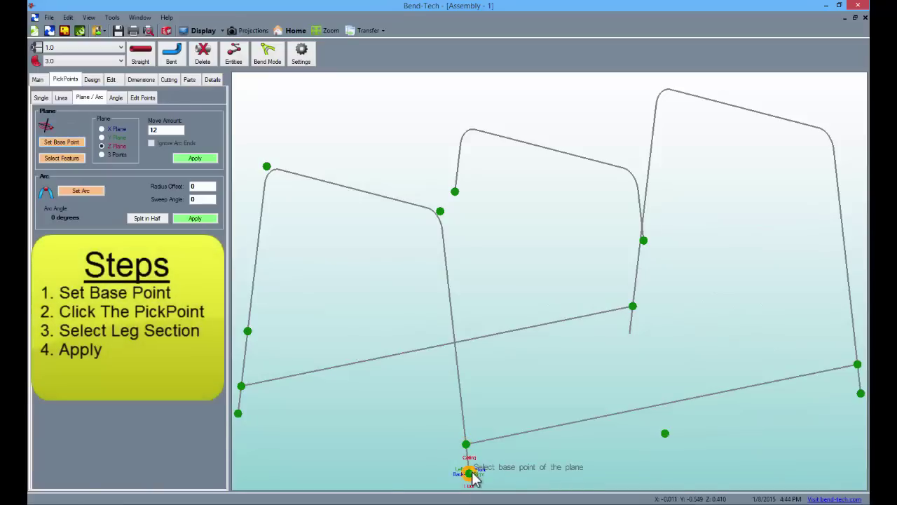
click(468, 473)
click(465, 424)
click(196, 159)
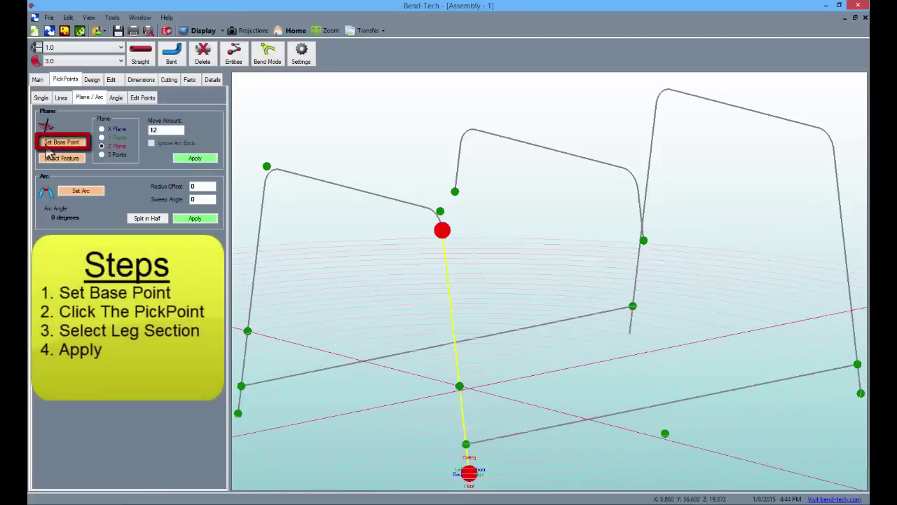
Add 12-unit pick points on the middle frame's leg and the right leg.
click(629, 333)
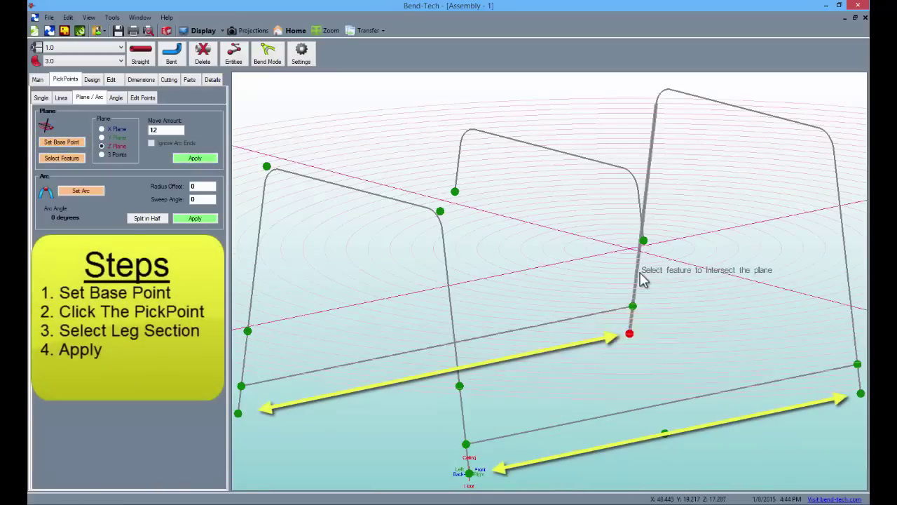
click(638, 272)
click(195, 159)
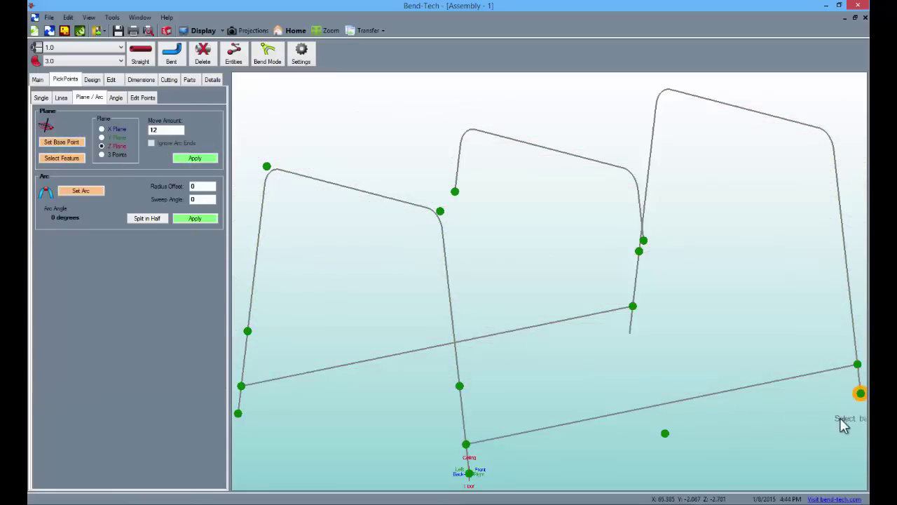
click(859, 393)
click(856, 333)
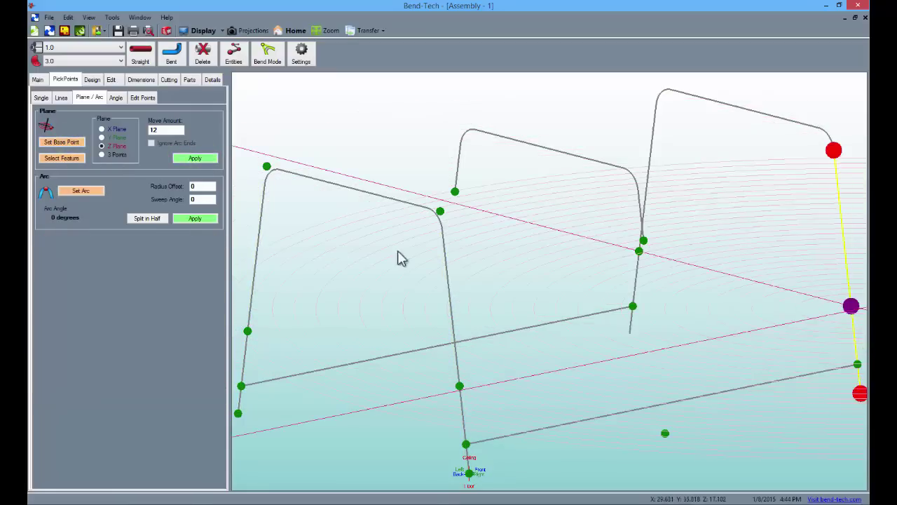
click(196, 159)
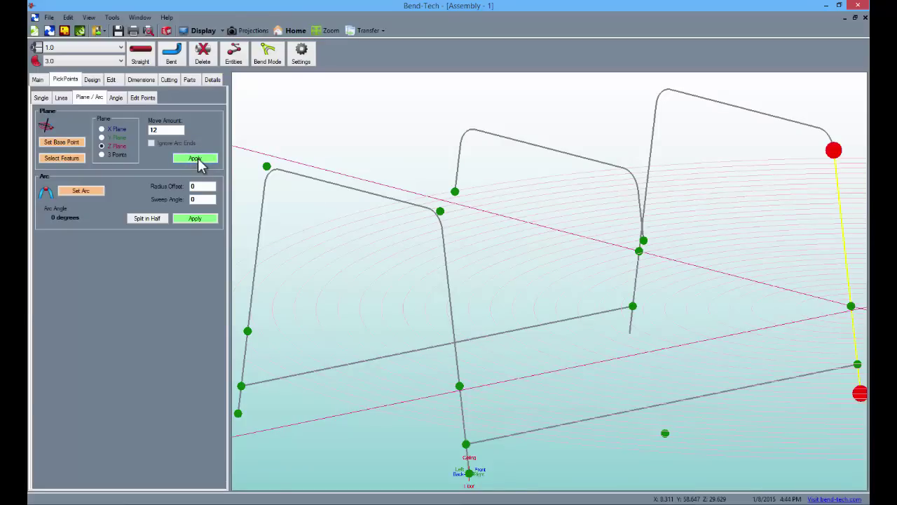
Join the 12-unit pick points with four straight brace tubes running between the frames.
click(141, 54)
click(248, 330)
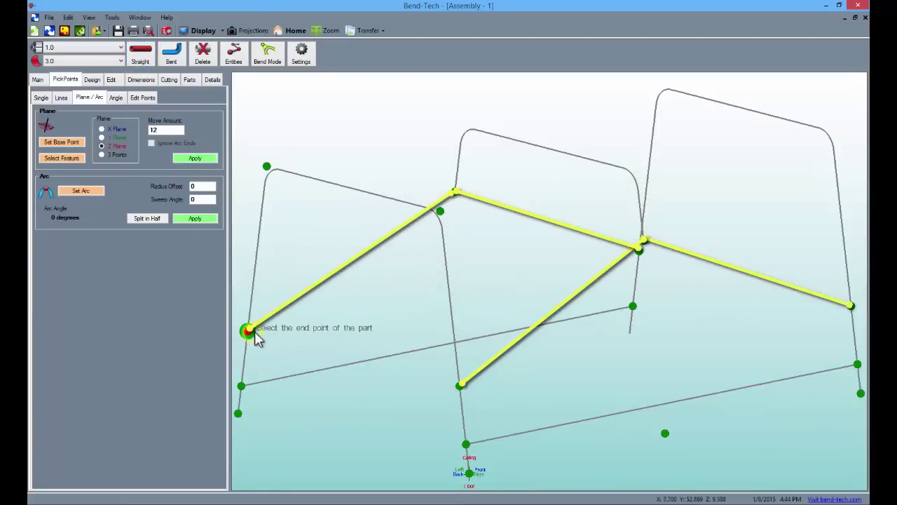
click(456, 191)
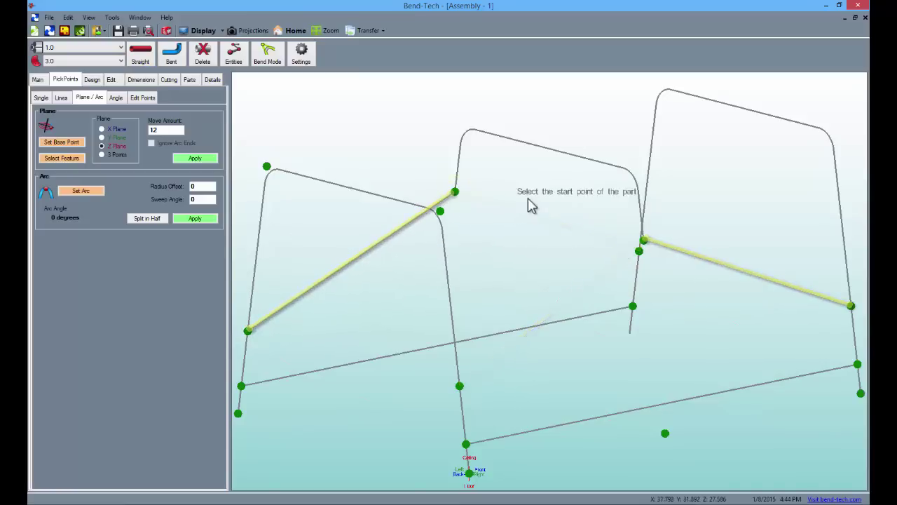
click(642, 242)
click(455, 192)
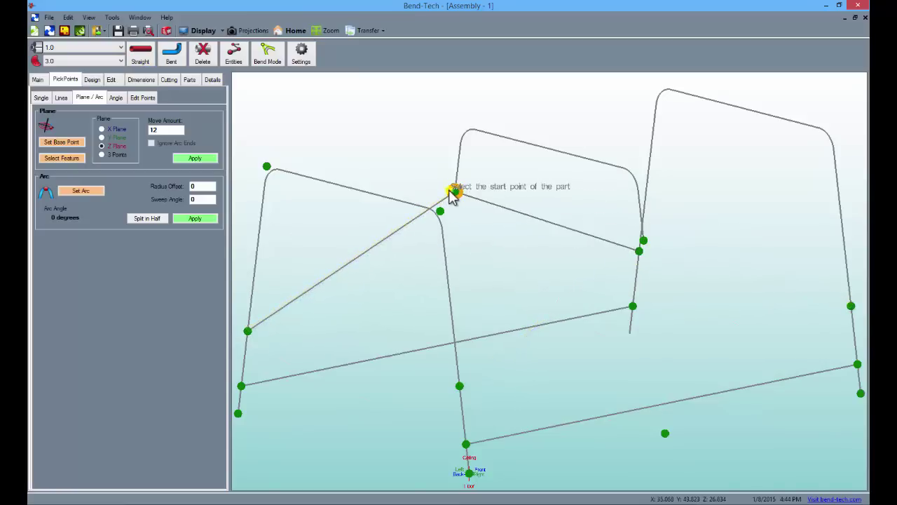
click(468, 384)
click(644, 240)
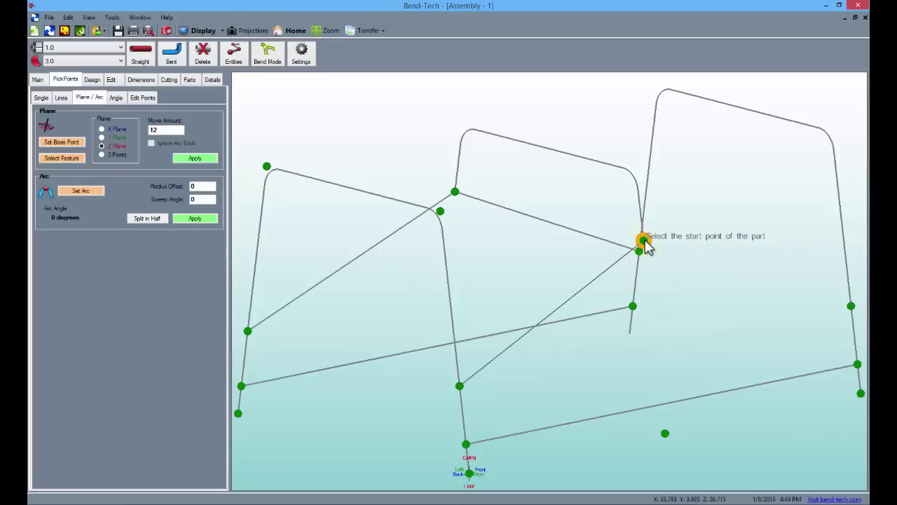
click(645, 241)
click(851, 306)
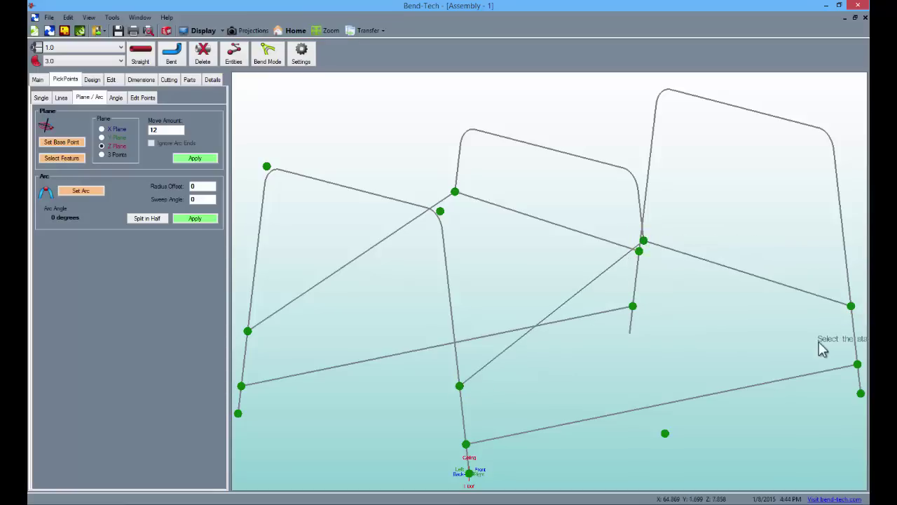
Display the frame as shaded solid tubes and orbit, zoom and pan to center the whole assembly.
mouse_move(707, 385)
right_down()
mouse_move(611, 351)
mouse_move(620, 347)
mouse_move(635, 374)
mouse_move(584, 376)
right_up()
scroll(618, 342, down, 3)
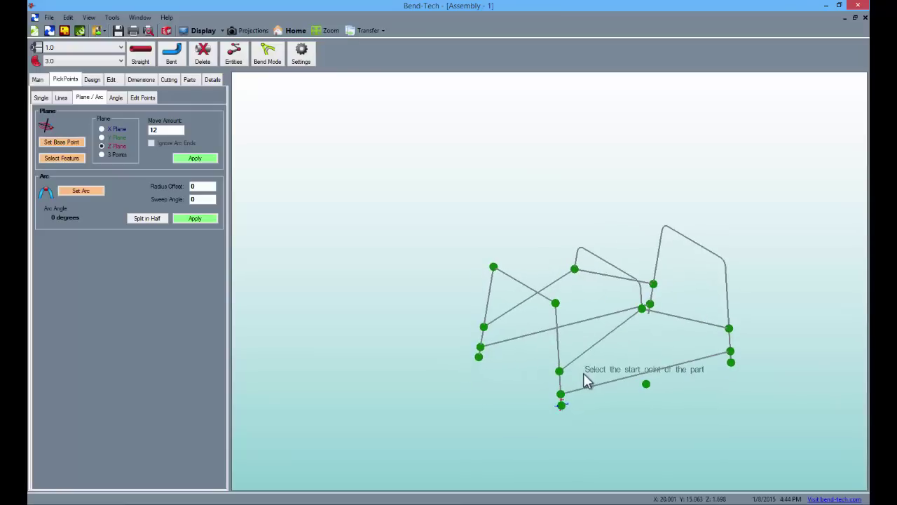
click(202, 30)
mouse_move(533, 309)
right_down()
mouse_move(553, 323)
mouse_move(610, 307)
mouse_move(581, 300)
right_up()
middle_drag(597, 311, 512, 244)
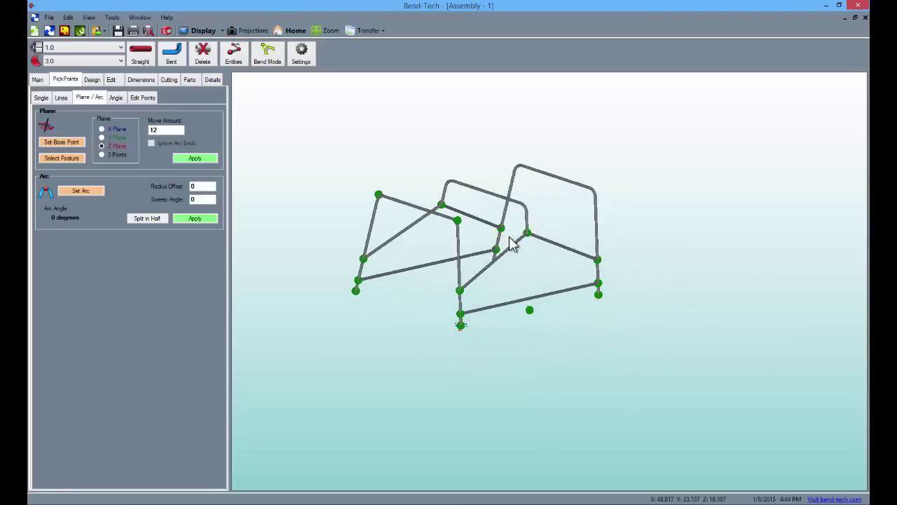
right_drag(511, 243, 449, 232)
middle_drag(448, 232, 501, 267)
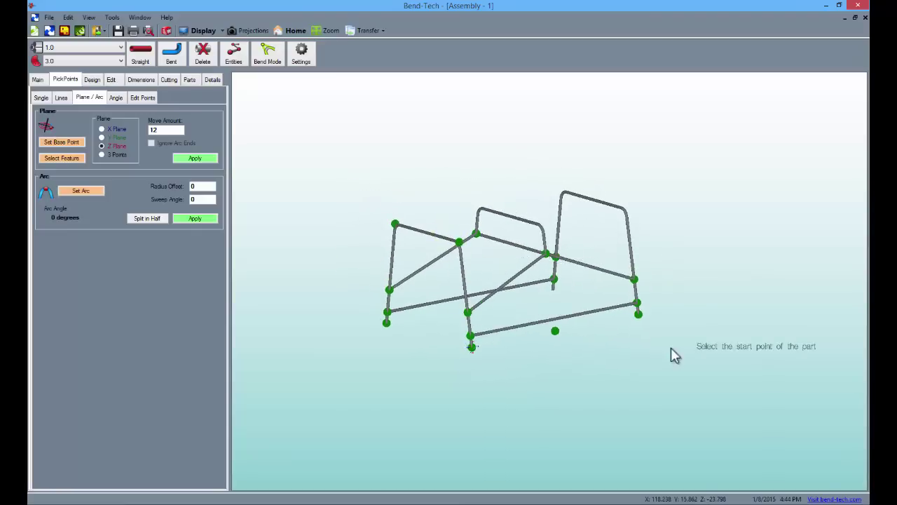